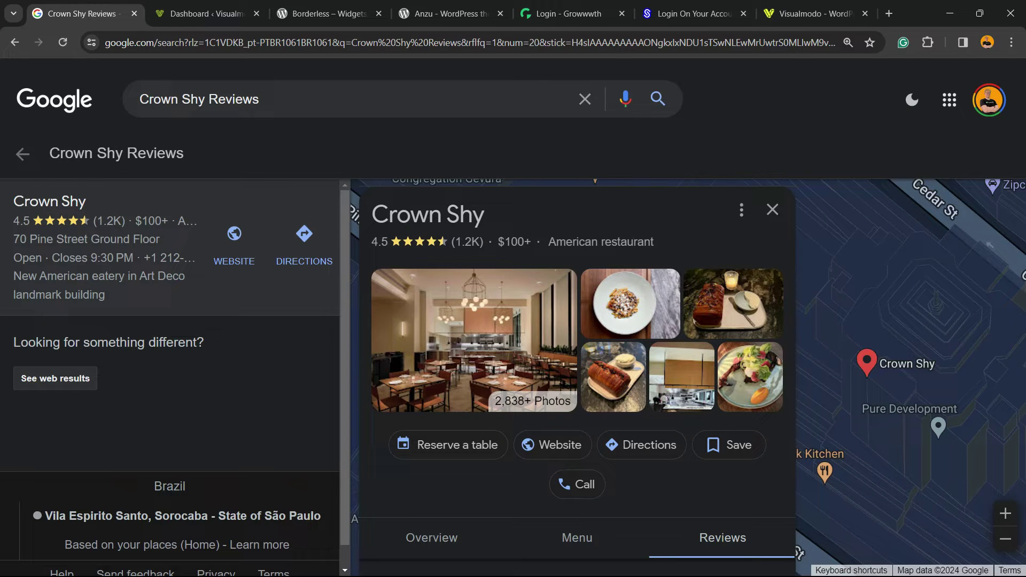
Look through the Google rating summary and customer reviews of the Crown Shy restaurant.
{"action": "scroll", "coordinate": [577, 378], "scroll_direction": "down", "scroll_amount": 2}
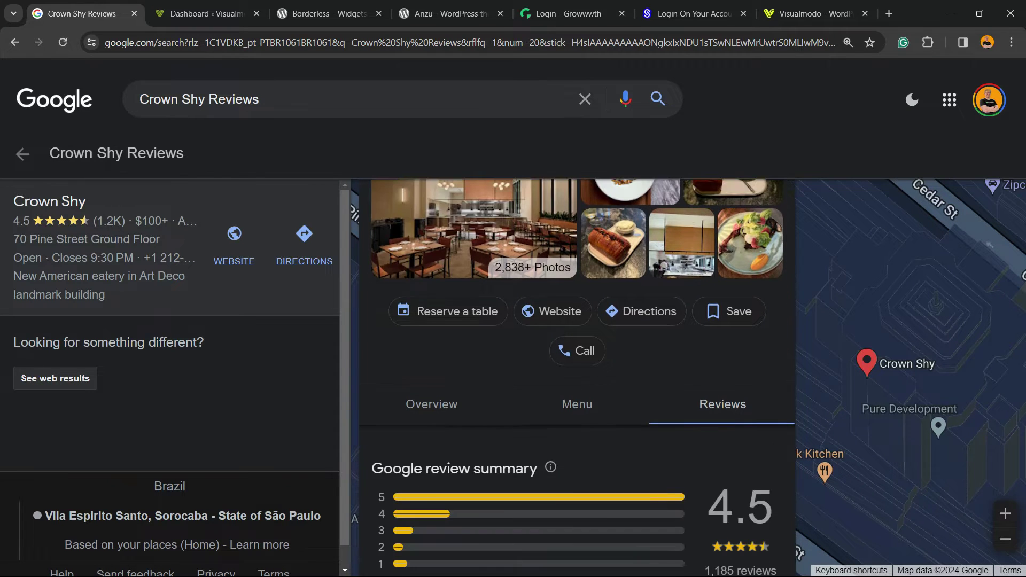
{"action": "scroll", "coordinate": [577, 377], "scroll_direction": "up", "scroll_amount": 2}
{"action": "scroll", "coordinate": [577, 374], "scroll_direction": "down", "scroll_amount": 5}
{"action": "scroll", "coordinate": [577, 374], "scroll_direction": "down", "scroll_amount": 2}
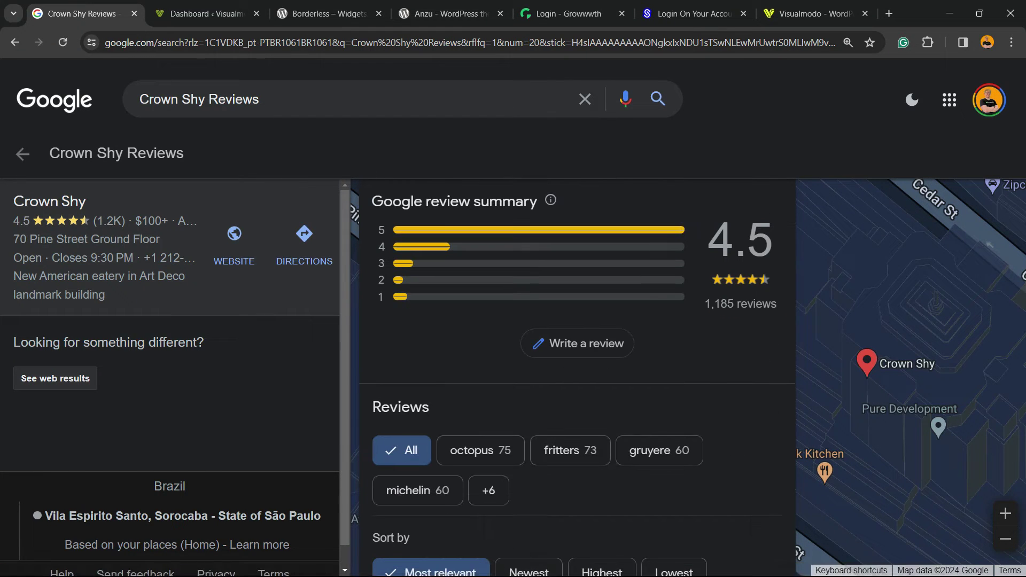
{"action": "scroll", "coordinate": [577, 374], "scroll_direction": "down", "scroll_amount": 10}
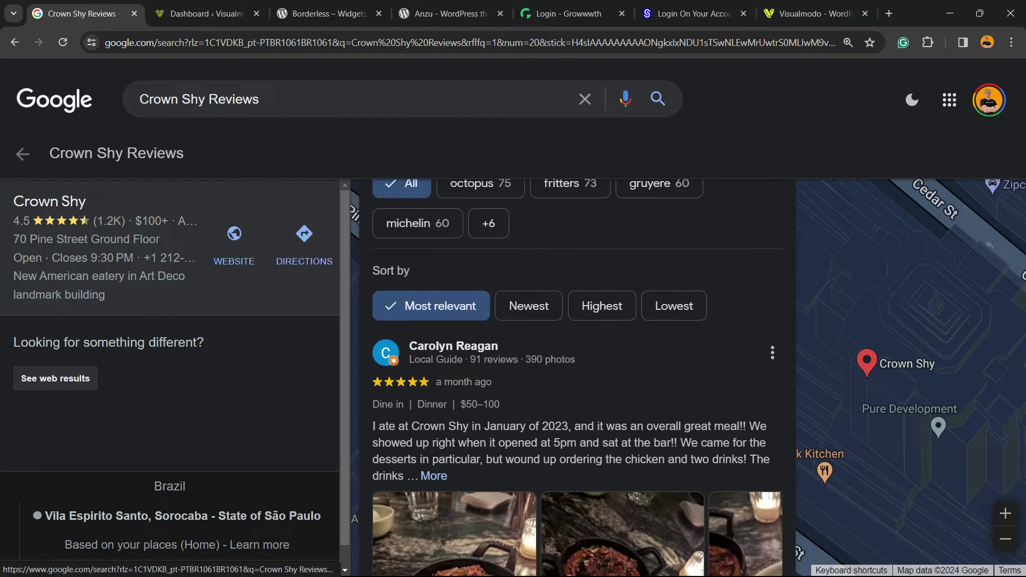
{"action": "scroll", "coordinate": [577, 374], "scroll_direction": "down", "scroll_amount": 20}
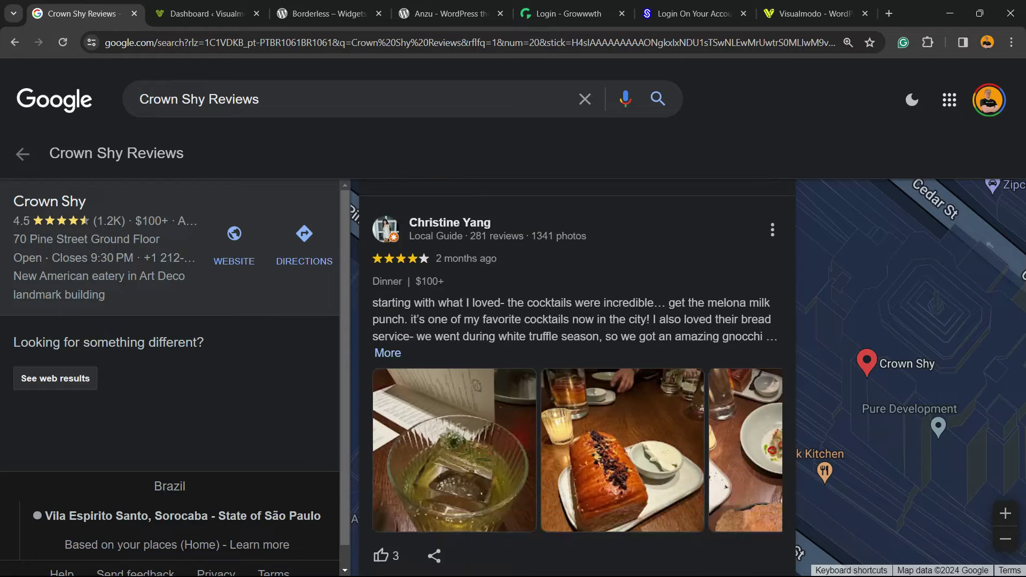
{"action": "scroll", "coordinate": [577, 374], "scroll_direction": "down", "scroll_amount": 14}
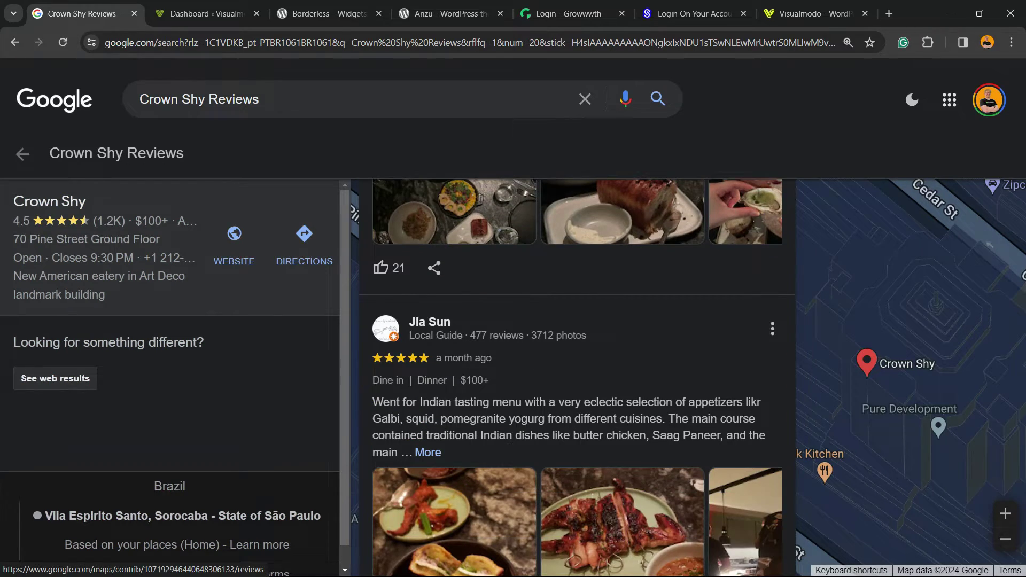
{"action": "scroll", "coordinate": [577, 374], "scroll_direction": "down", "scroll_amount": 3}
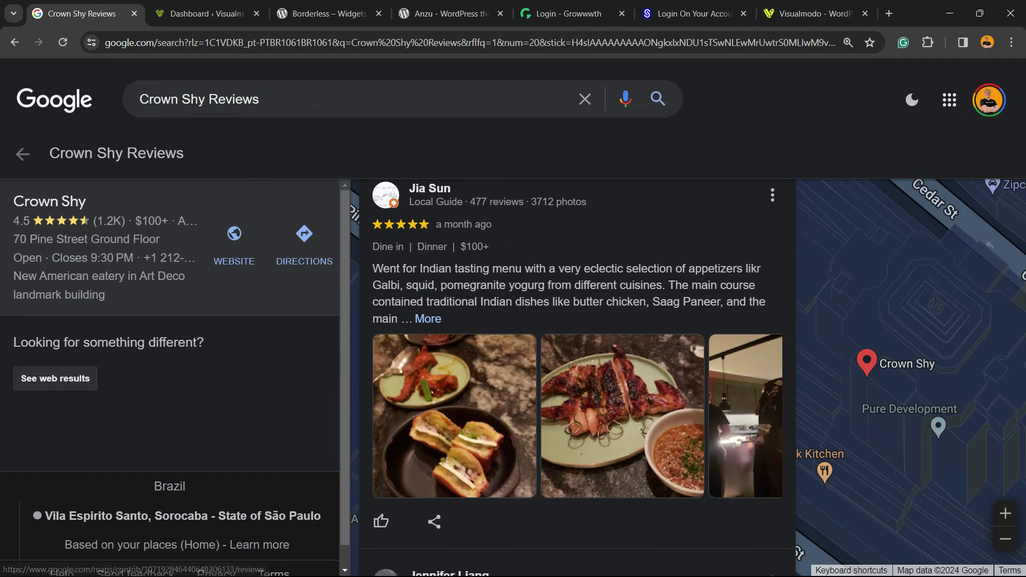
{"action": "scroll", "coordinate": [578, 374], "scroll_direction": "down", "scroll_amount": 8}
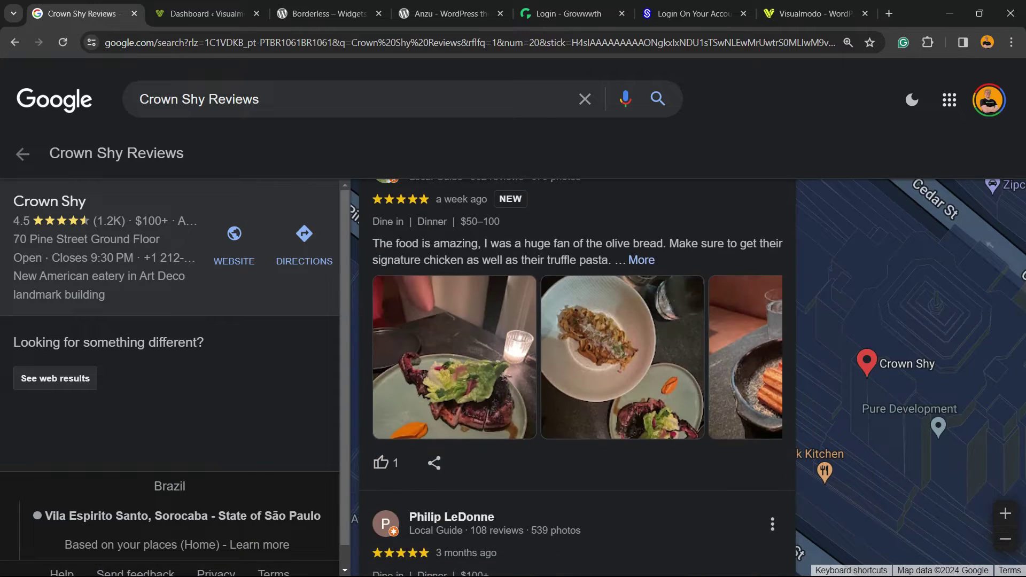
{"action": "scroll", "coordinate": [577, 374], "scroll_direction": "down", "scroll_amount": 5}
{"action": "scroll", "coordinate": [577, 374], "scroll_direction": "up", "scroll_amount": 19}
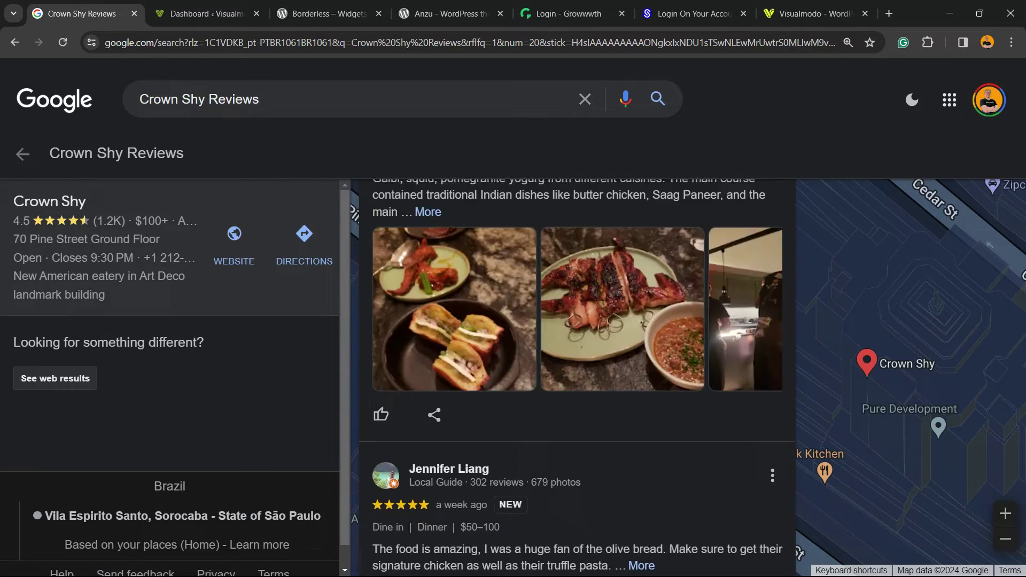
{"action": "scroll", "coordinate": [577, 374], "scroll_direction": "down", "scroll_amount": 20}
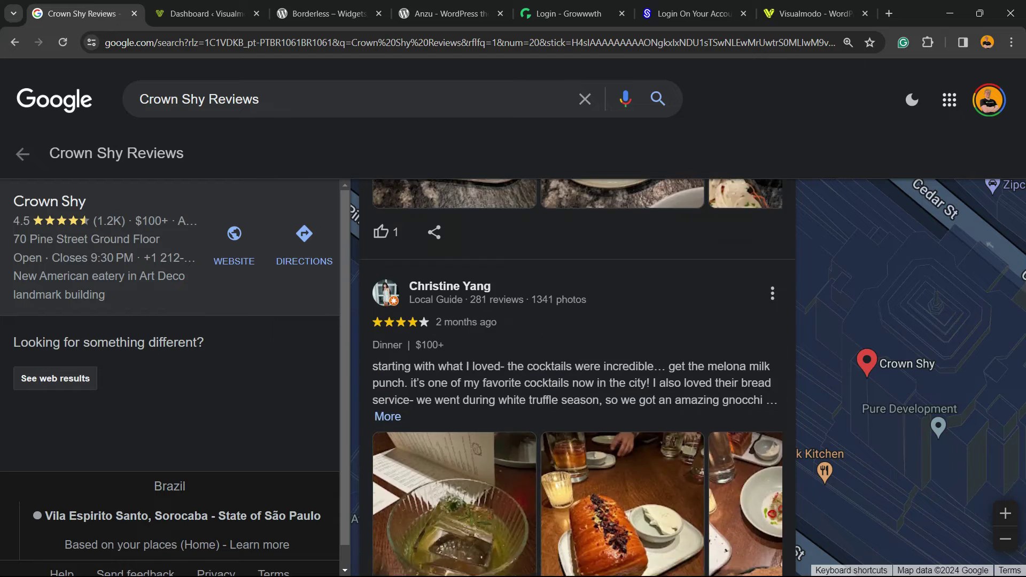
{"action": "scroll", "coordinate": [577, 374], "scroll_direction": "up", "scroll_amount": 20}
{"action": "scroll", "coordinate": [577, 374], "scroll_direction": "down", "scroll_amount": 4}
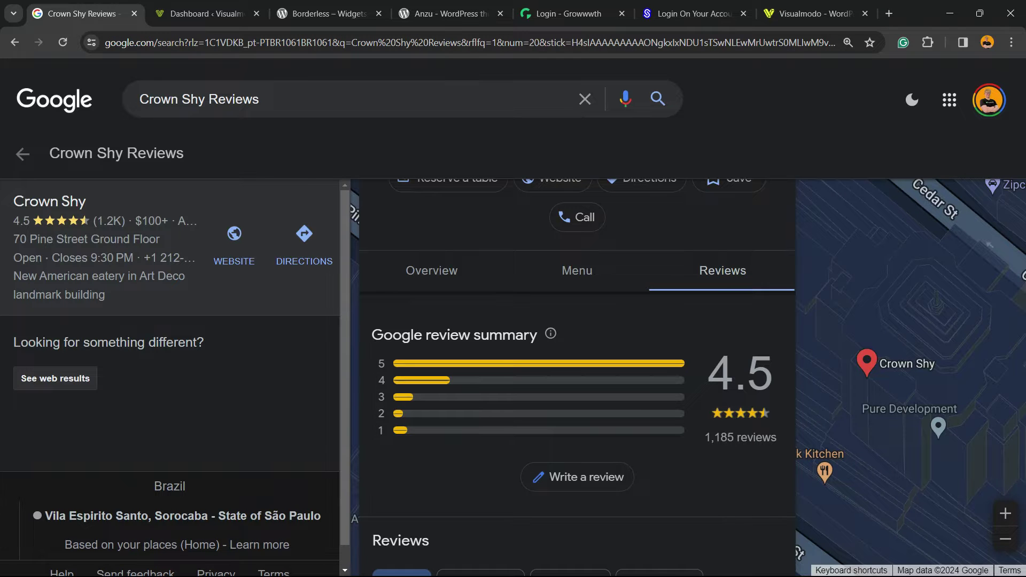
{"action": "scroll", "coordinate": [577, 348], "scroll_direction": "up", "scroll_amount": 5}
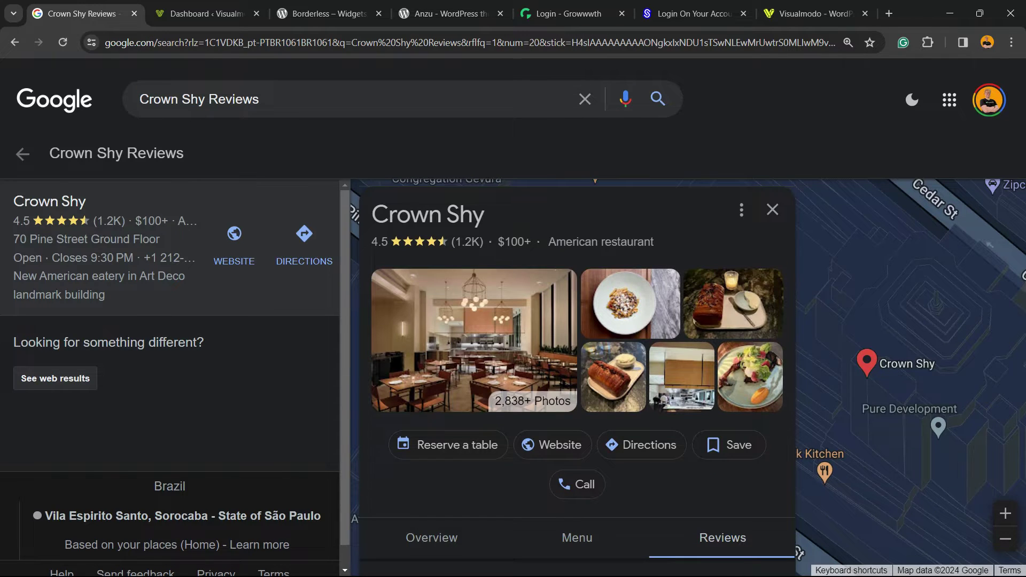
{"action": "left_click_drag", "start_coordinate": [485, 214], "coordinate": [372, 214]}
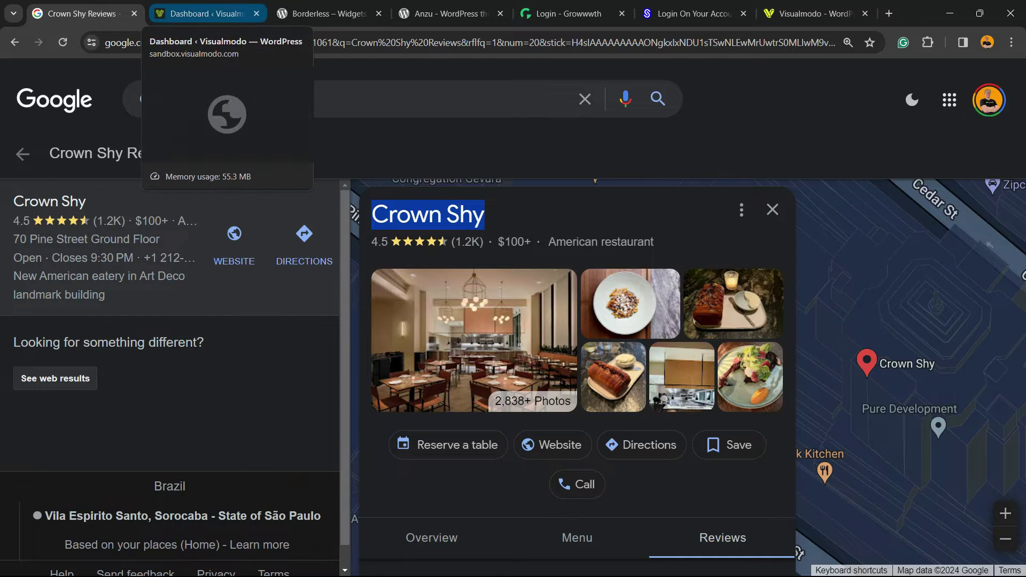
Switch to the WordPress dashboard and open the page for adding a new plugin.
{"action": "left_click", "coordinate": [206, 14]}
{"action": "scroll", "coordinate": [176, 160], "scroll_direction": "down", "scroll_amount": 5}
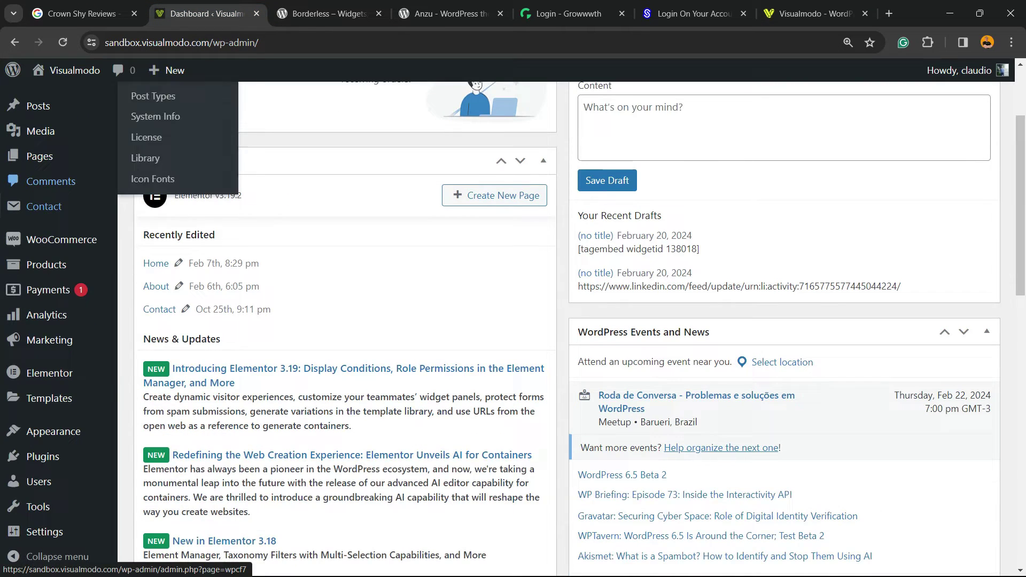
{"action": "mouse_move", "coordinate": [54, 455]}
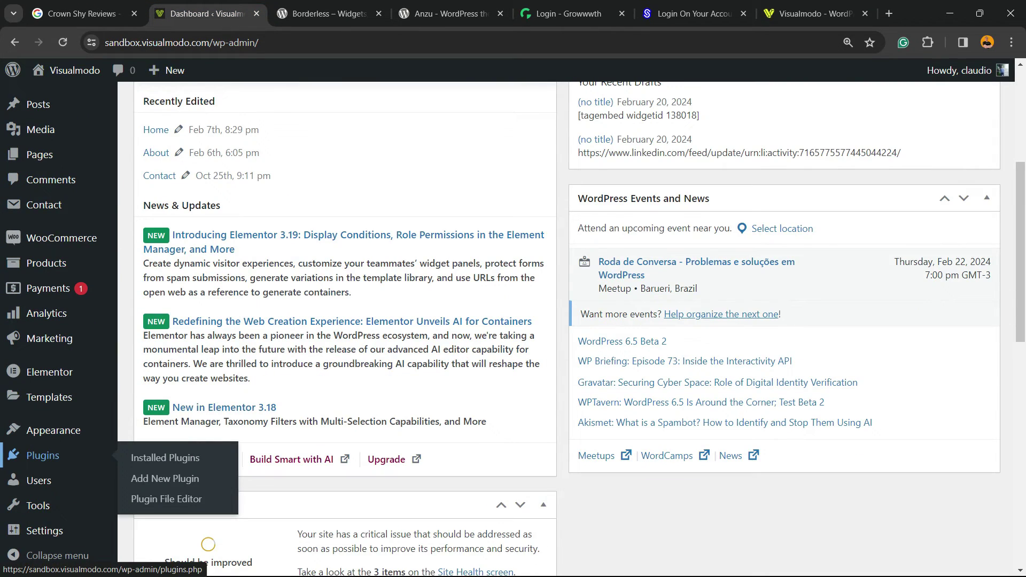
{"action": "left_click", "coordinate": [165, 478]}
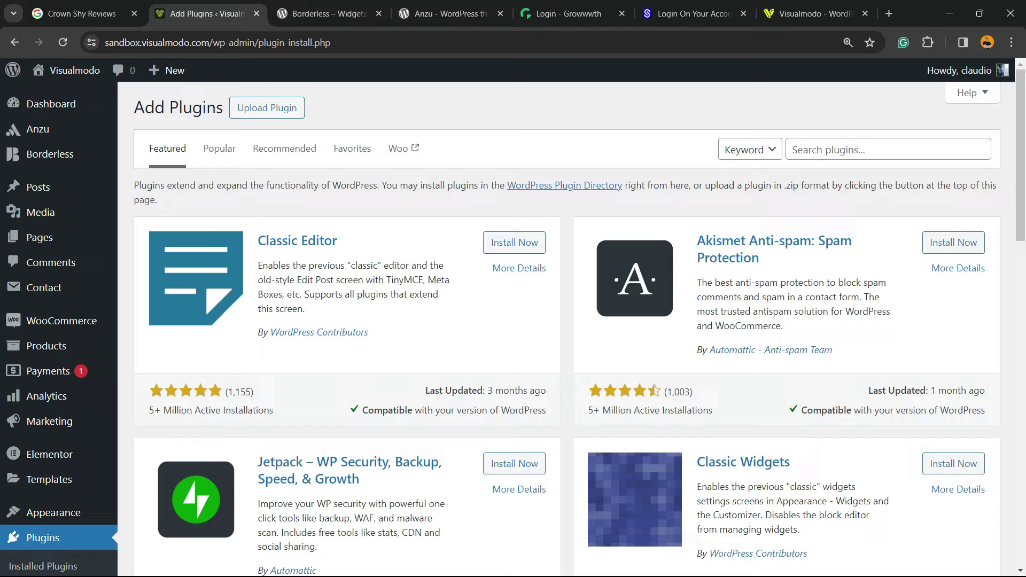
Search the plugin directory for "Tagembed Widget", and install and activate the Tagembed plugin.
{"action": "left_click", "coordinate": [793, 149]}
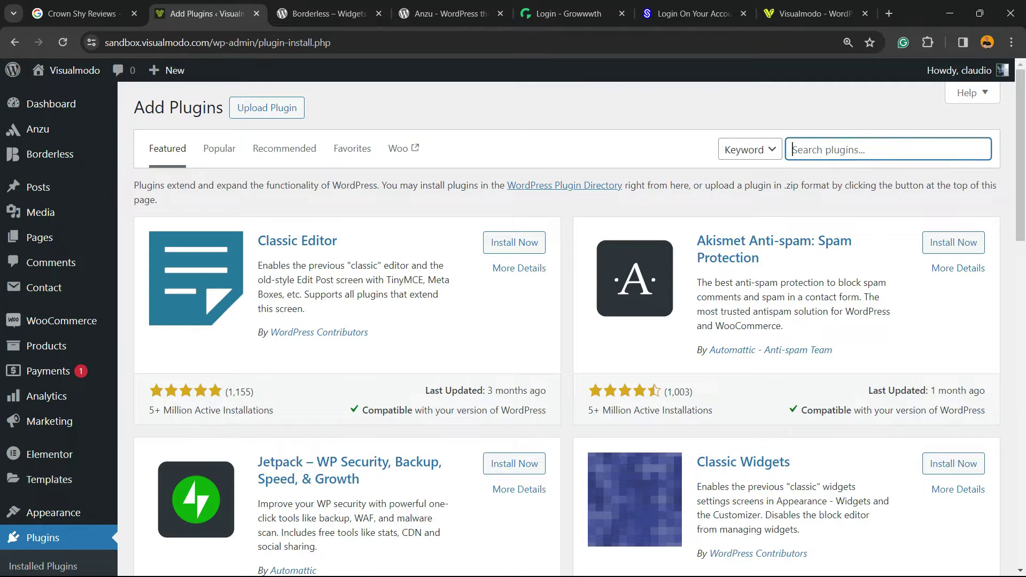
{"action": "type", "text": "Tagembed Widget"}
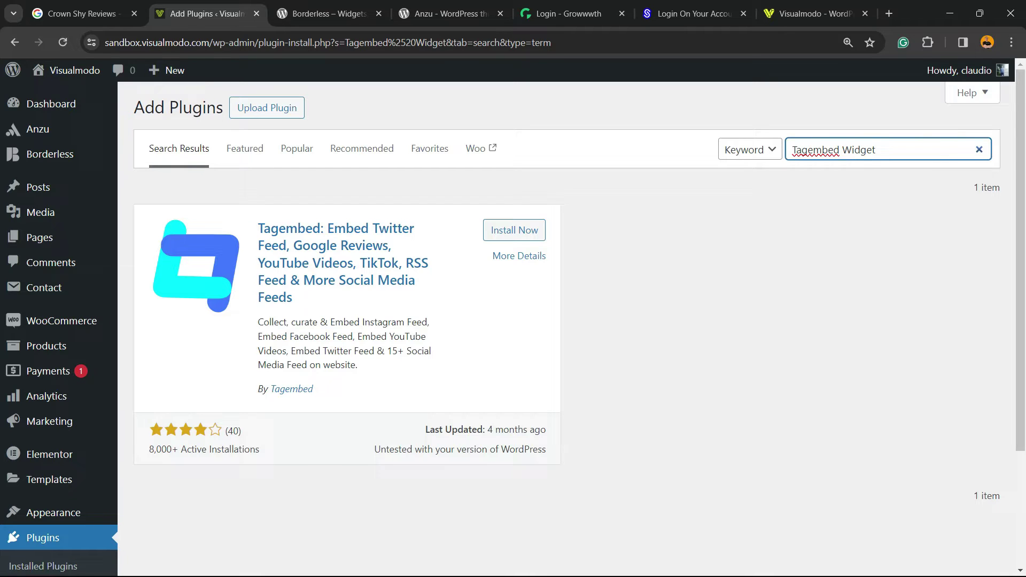
{"action": "left_click", "coordinate": [542, 233]}
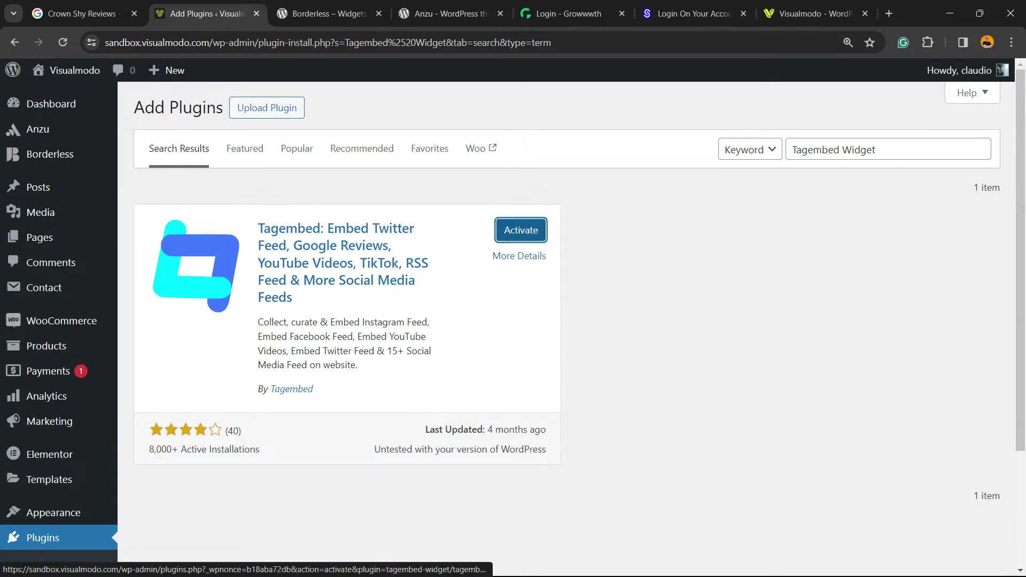
{"action": "left_click", "coordinate": [541, 233]}
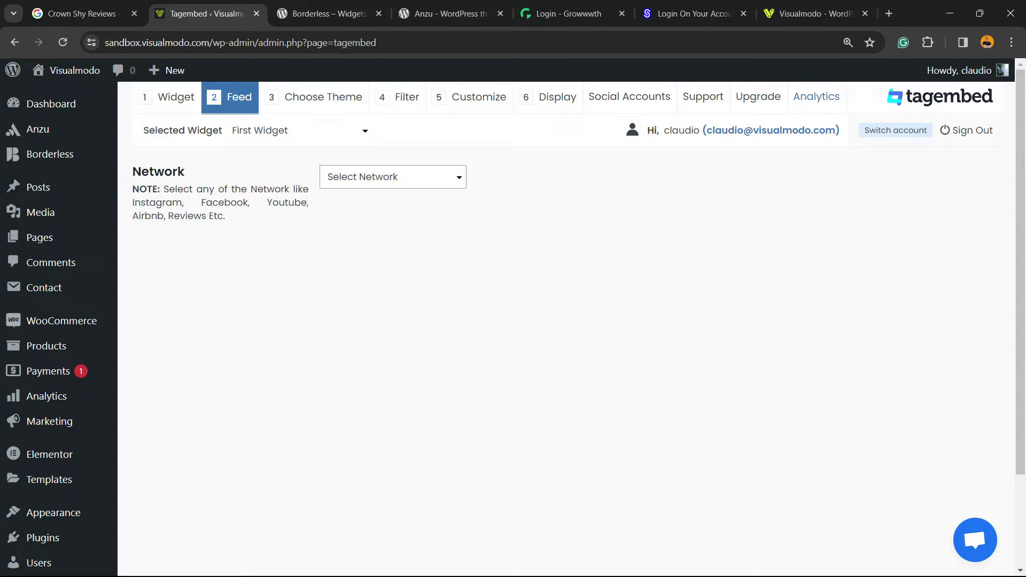
Start a new Tagembed feed with Google Review as the network and Places as the feed filter.
{"action": "left_click", "coordinate": [392, 177]}
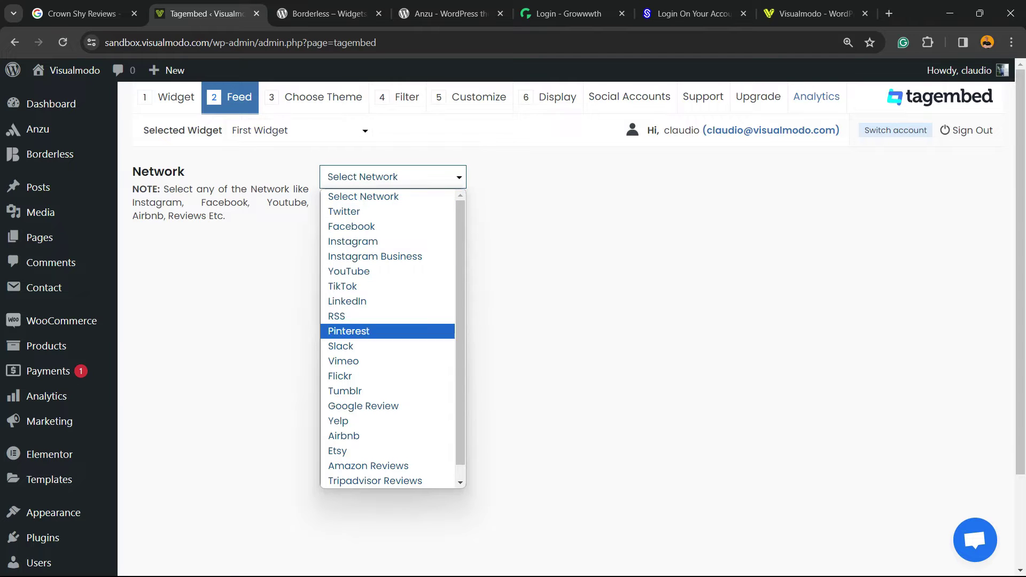
{"action": "left_click", "coordinate": [378, 407]}
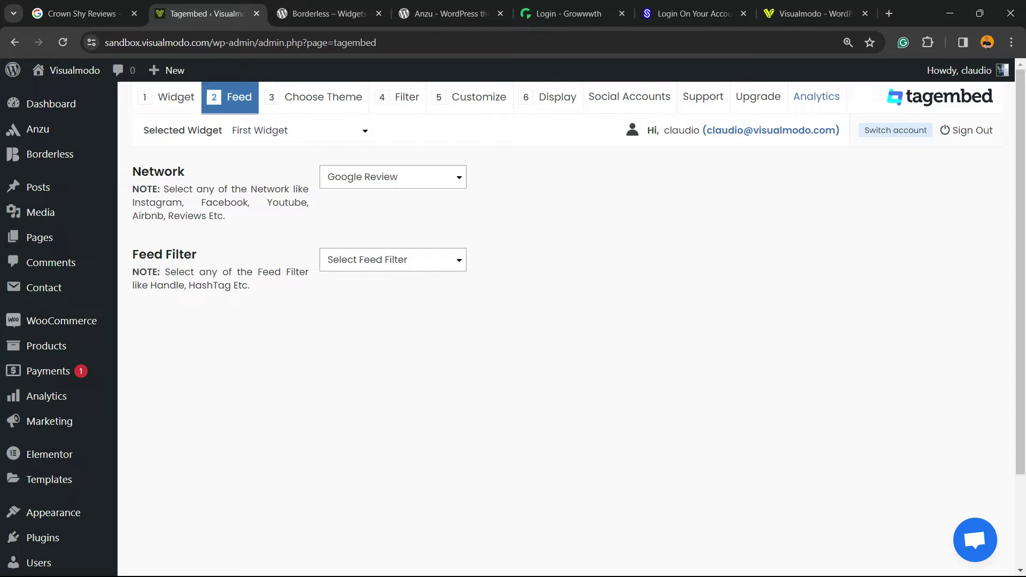
{"action": "left_click", "coordinate": [392, 259]}
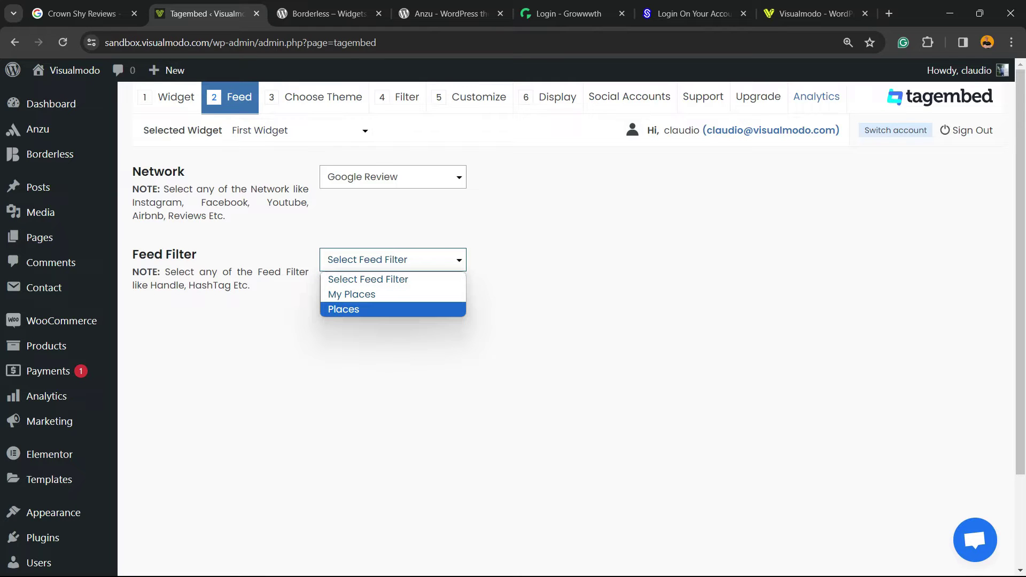
{"action": "key", "text": "Return"}
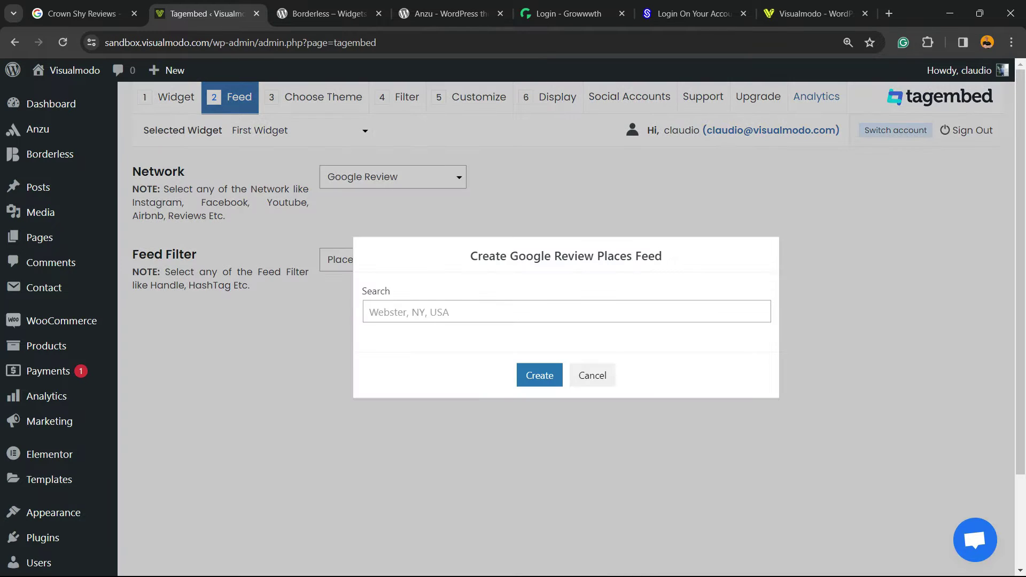
Switch to the Google reviews page and copy the restaurant name "Crown Shy".
{"action": "left_click", "coordinate": [80, 13]}
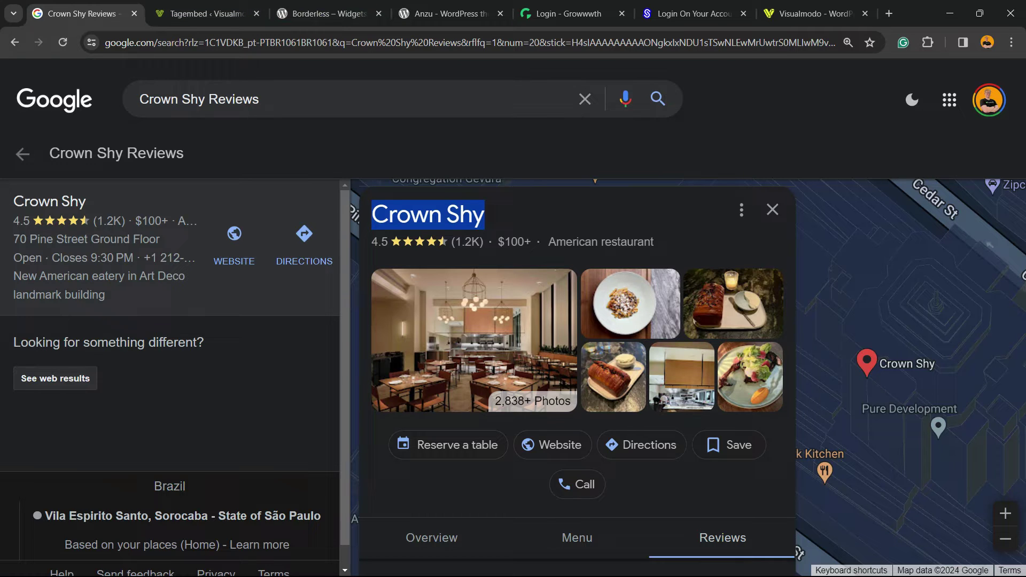
{"action": "triple_click", "coordinate": [428, 215]}
{"action": "triple_click", "coordinate": [428, 215]}
{"action": "key", "text": "ctrl+c"}
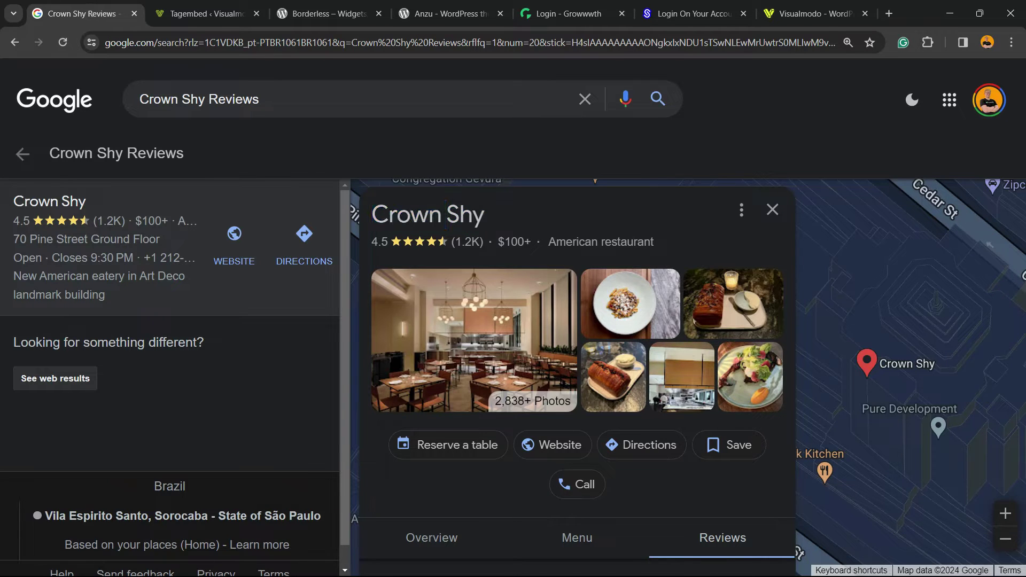
Return to Tagembed, paste the copied name into the place search, and create the feed for "Crown Shy, New York, NY, USA".
{"action": "key", "text": "ctrl+Tab"}
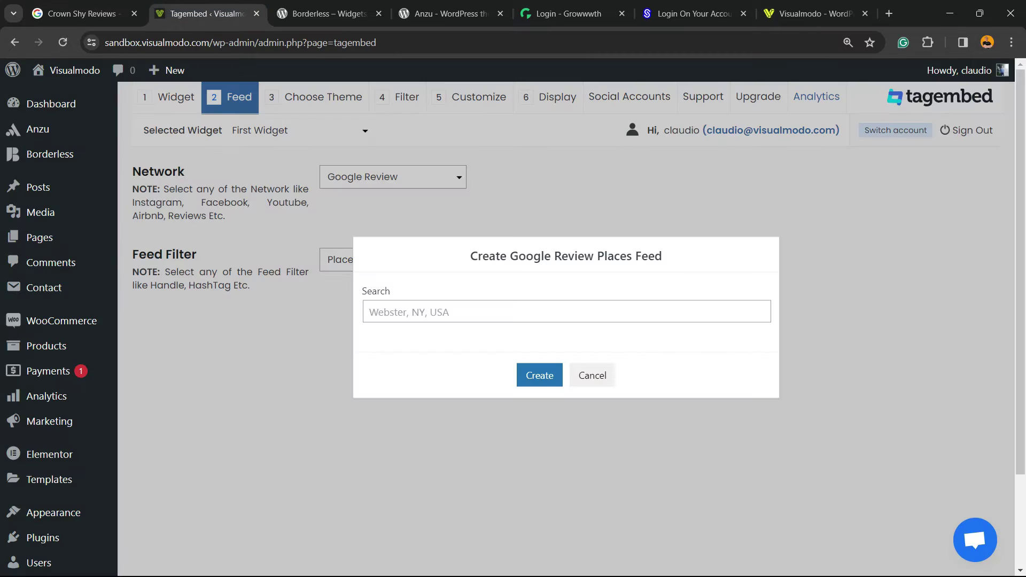
{"action": "key", "text": "ctrl+v"}
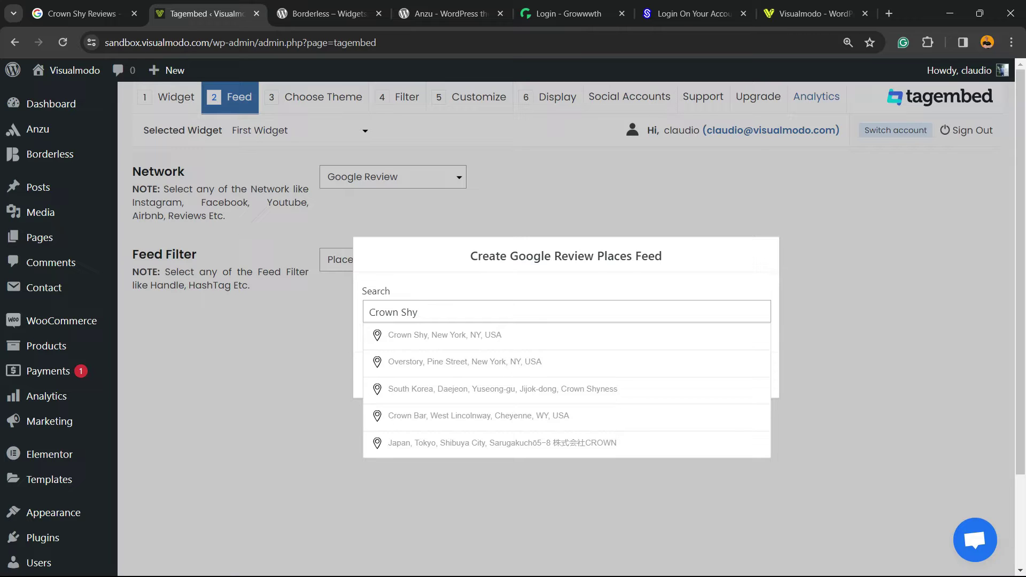
{"action": "left_click", "coordinate": [444, 335]}
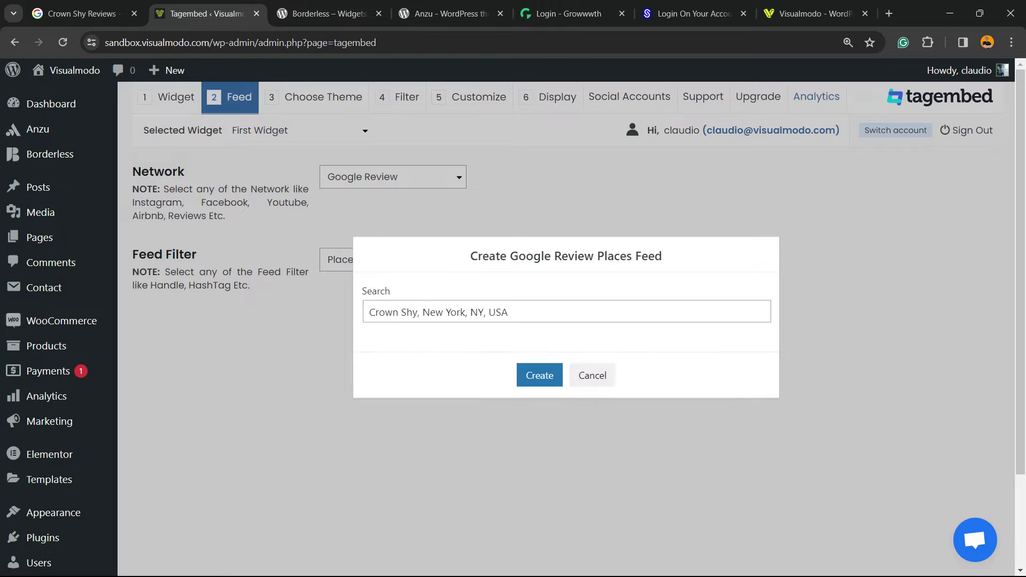
{"action": "left_click", "coordinate": [539, 374]}
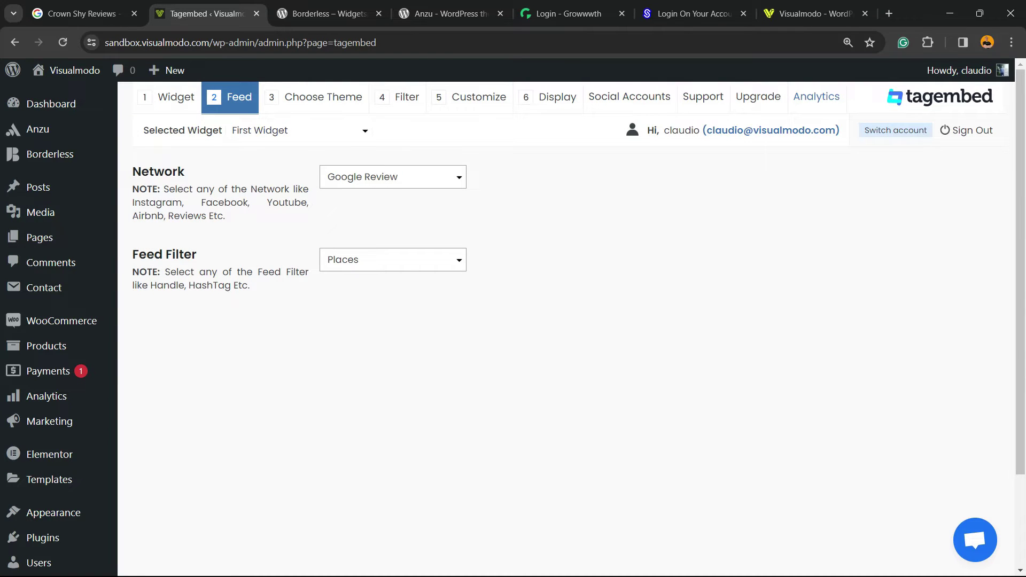
{"action": "scroll", "coordinate": [566, 328], "scroll_direction": "down", "scroll_amount": 1}
{"action": "scroll", "coordinate": [566, 329], "scroll_direction": "up", "scroll_amount": 1}
{"action": "left_click", "coordinate": [392, 260]}
{"action": "scroll", "coordinate": [392, 260], "scroll_direction": "down", "scroll_amount": 1}
{"action": "scroll", "coordinate": [392, 259], "scroll_direction": "up", "scroll_amount": 1}
{"action": "left_click", "coordinate": [392, 259]}
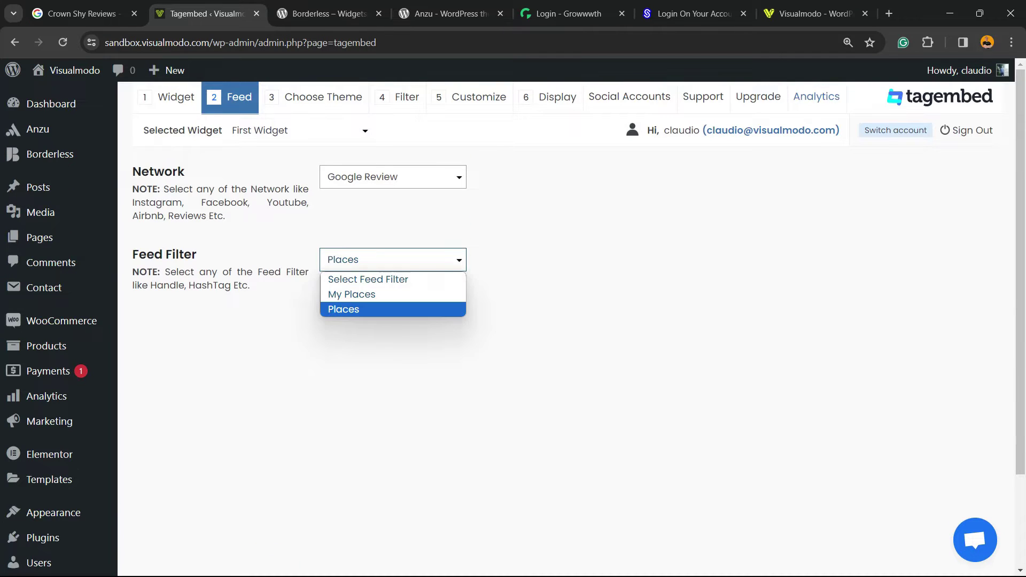
{"action": "key", "text": "Down"}
{"action": "key", "text": "Down"}
{"action": "key", "text": "Return"}
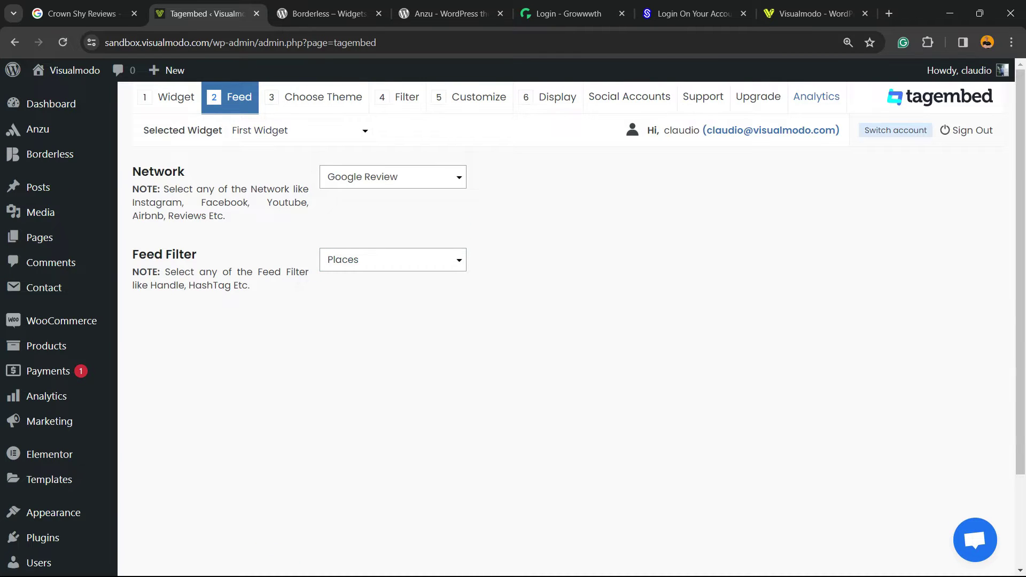
{"action": "scroll", "coordinate": [566, 320], "scroll_direction": "down", "scroll_amount": 3}
{"action": "scroll", "coordinate": [567, 321], "scroll_direction": "up", "scroll_amount": 3}
{"action": "key", "text": "alt+Down"}
{"action": "key", "text": "Up"}
{"action": "key", "text": "Up"}
{"action": "key", "text": "Down"}
{"action": "key", "text": "Down"}
{"action": "key", "text": "Return"}
{"action": "key", "text": "alt+Down"}
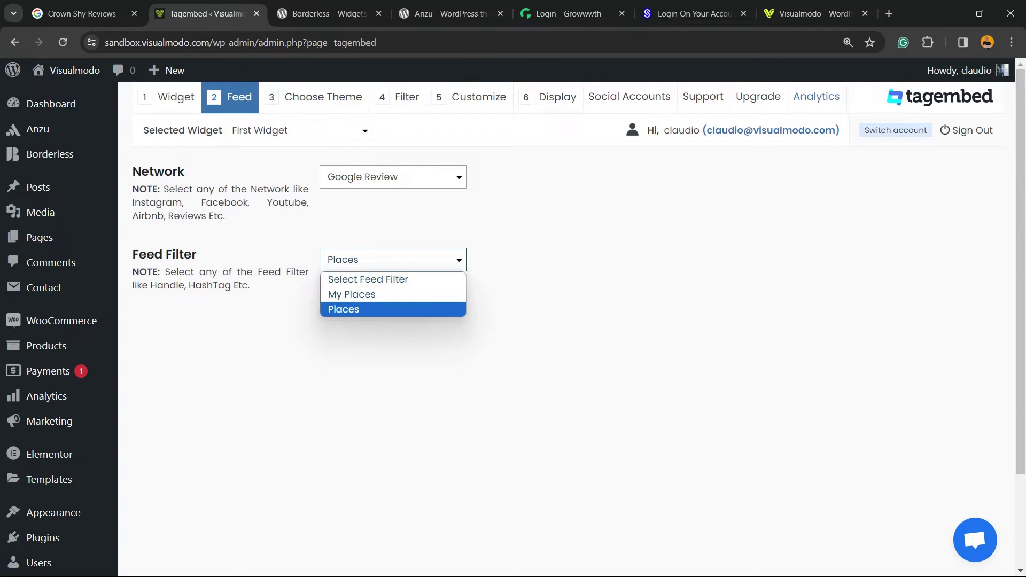
{"action": "key", "text": "Return"}
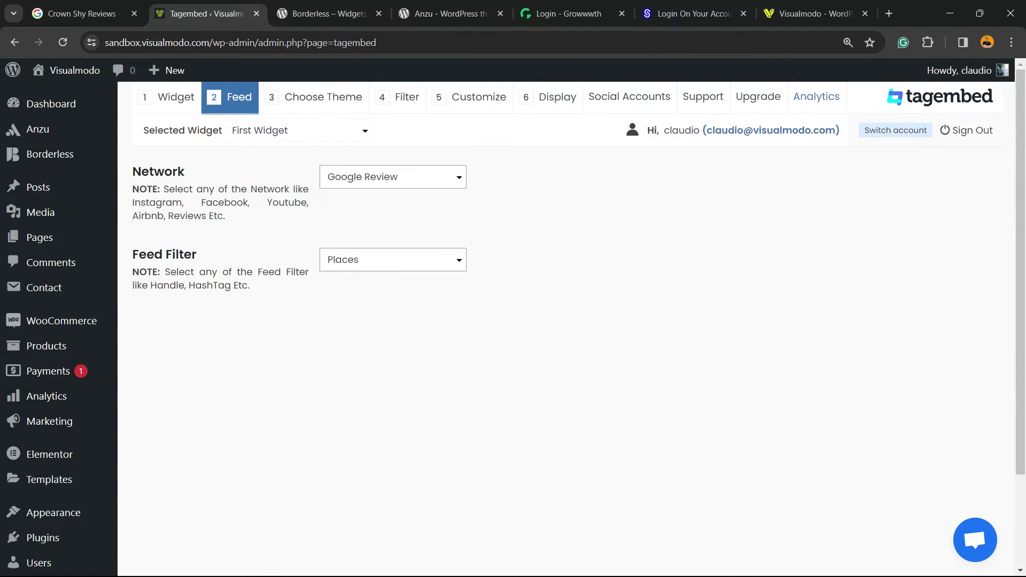
{"action": "scroll", "coordinate": [566, 320], "scroll_direction": "down", "scroll_amount": 3}
{"action": "scroll", "coordinate": [566, 320], "scroll_direction": "up", "scroll_amount": 3}
Reload the Tagembed page and create a Google Review feed again, using the Places filter and a place search for "Crown Shy".
{"action": "key", "text": "F5"}
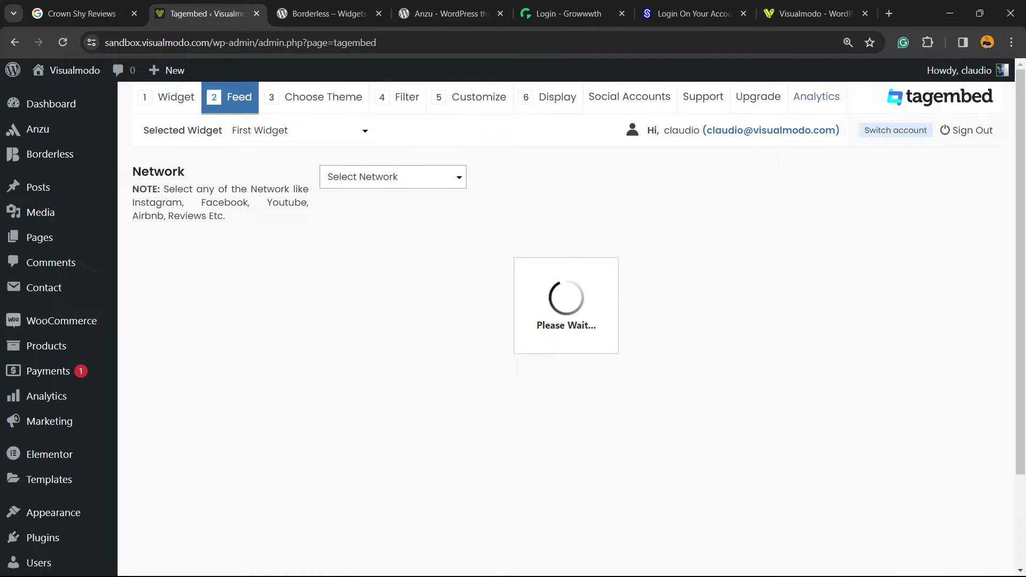
{"action": "left_click", "coordinate": [392, 176]}
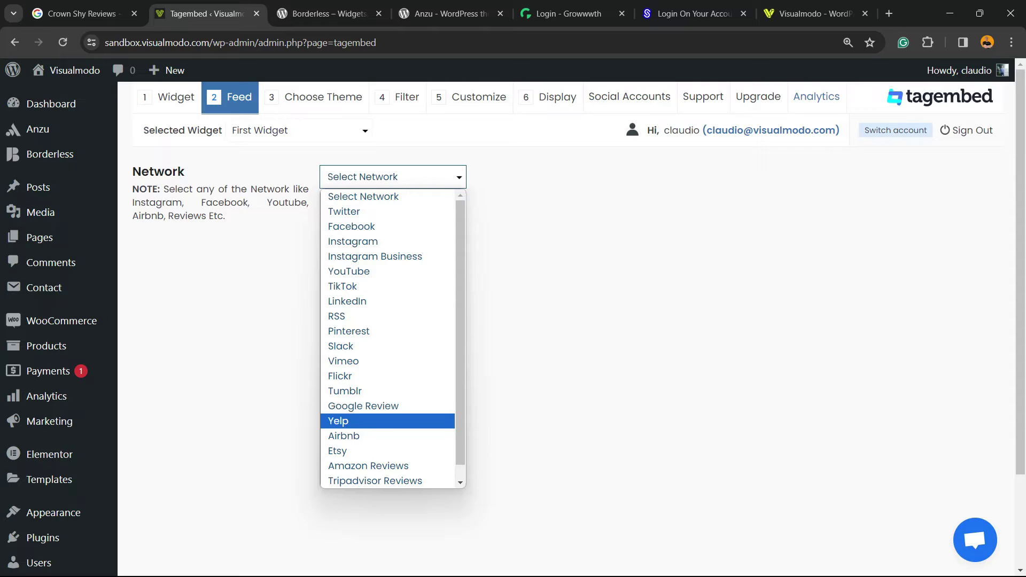
{"action": "left_click", "coordinate": [364, 406]}
{"action": "left_click", "coordinate": [393, 259]}
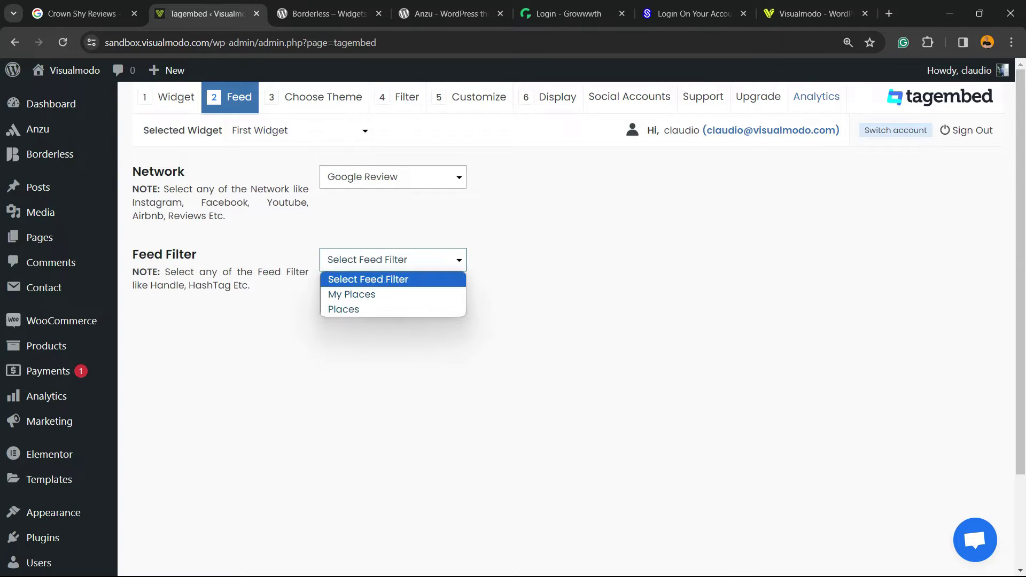
{"action": "left_click", "coordinate": [342, 308]}
{"action": "key", "text": "ctrl+v"}
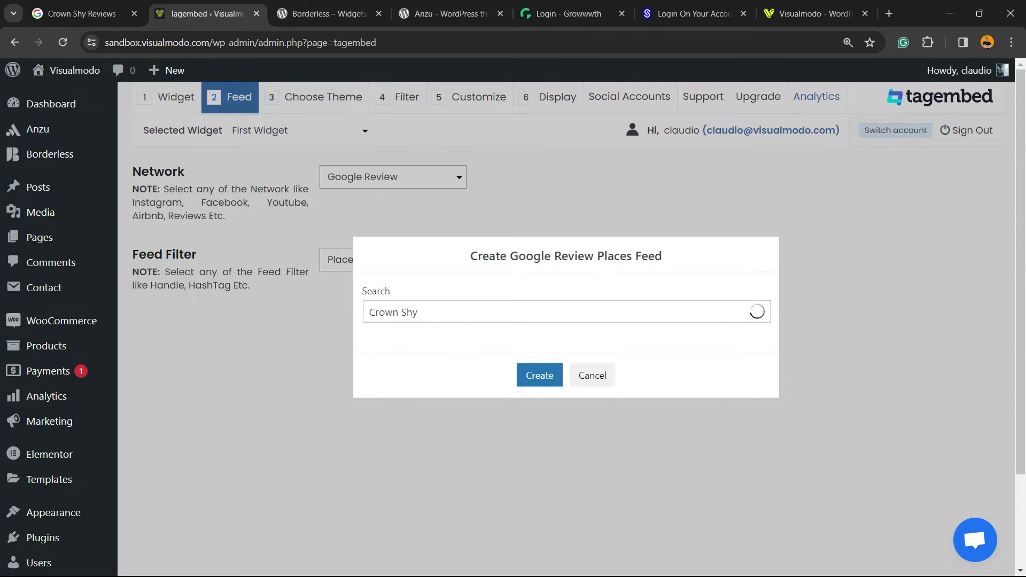
{"action": "left_click", "coordinate": [444, 335]}
{"action": "left_click", "coordinate": [538, 376]}
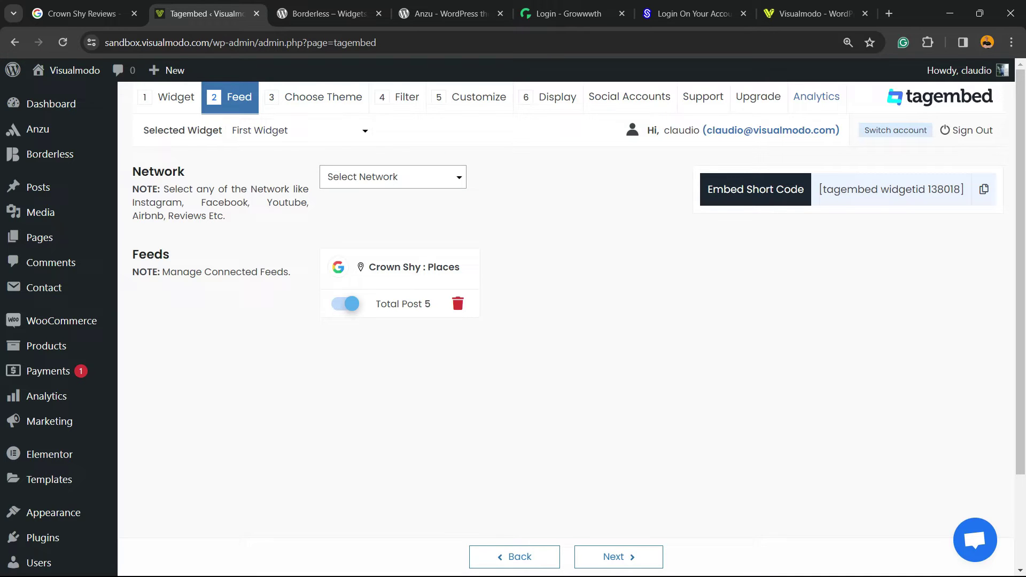
Continue to the theme selection, look through the available layouts, and apply the Review Box layout to the widget.
{"action": "left_click", "coordinate": [615, 556]}
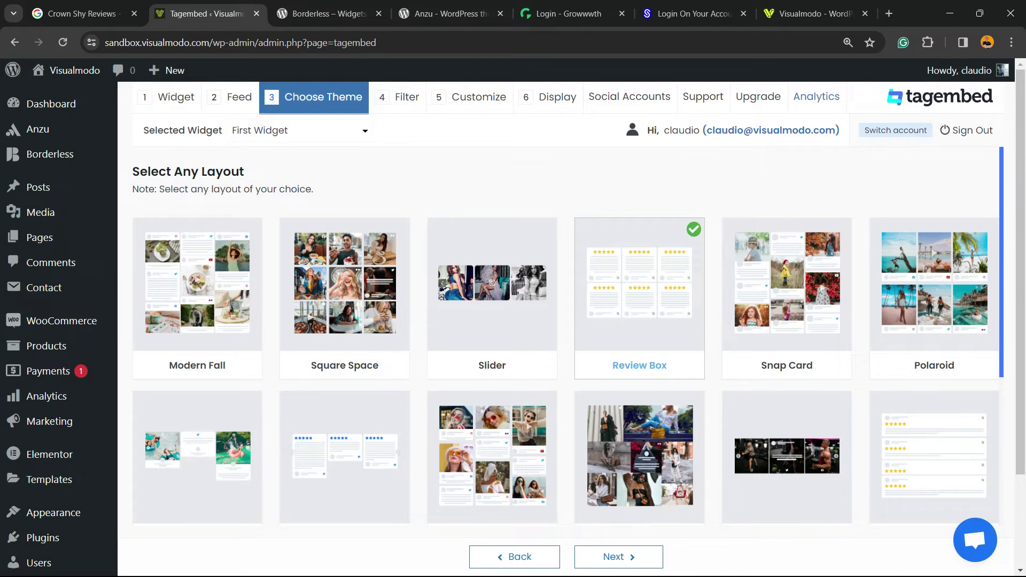
{"action": "scroll", "coordinate": [639, 401], "scroll_direction": "down", "scroll_amount": 3}
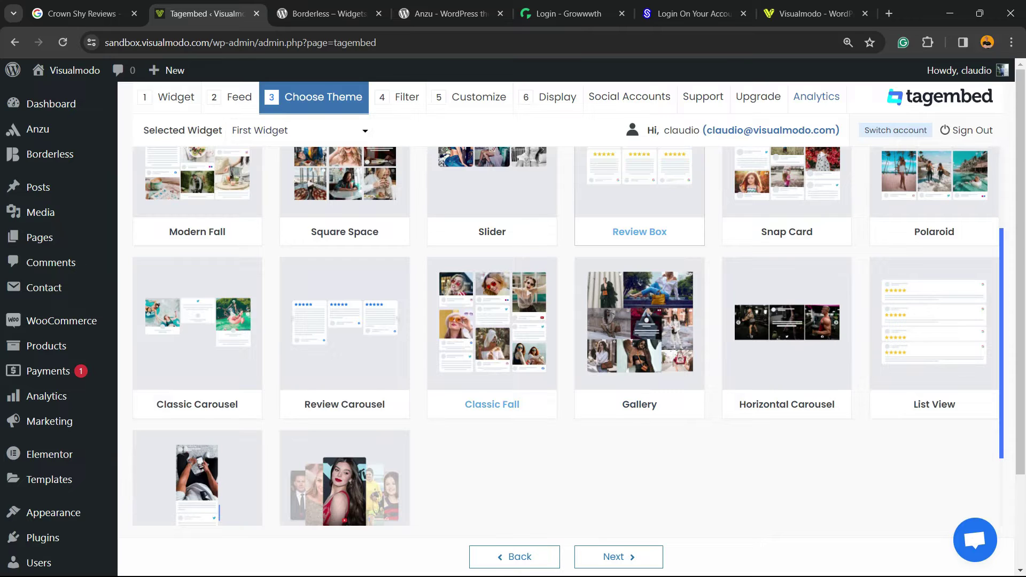
{"action": "scroll", "coordinate": [491, 320], "scroll_direction": "up", "scroll_amount": 3}
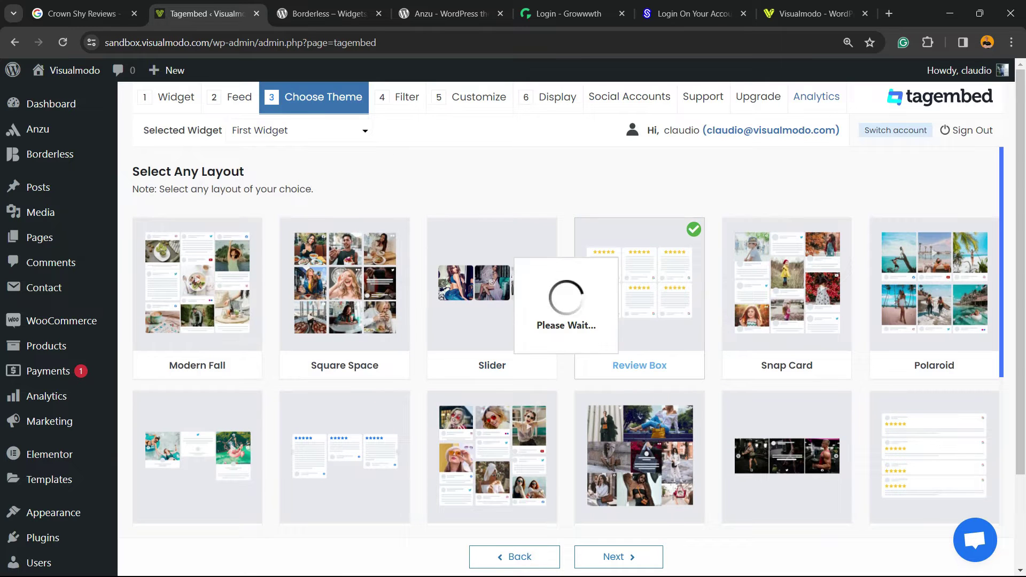
{"action": "scroll", "coordinate": [566, 329], "scroll_direction": "down", "scroll_amount": 2}
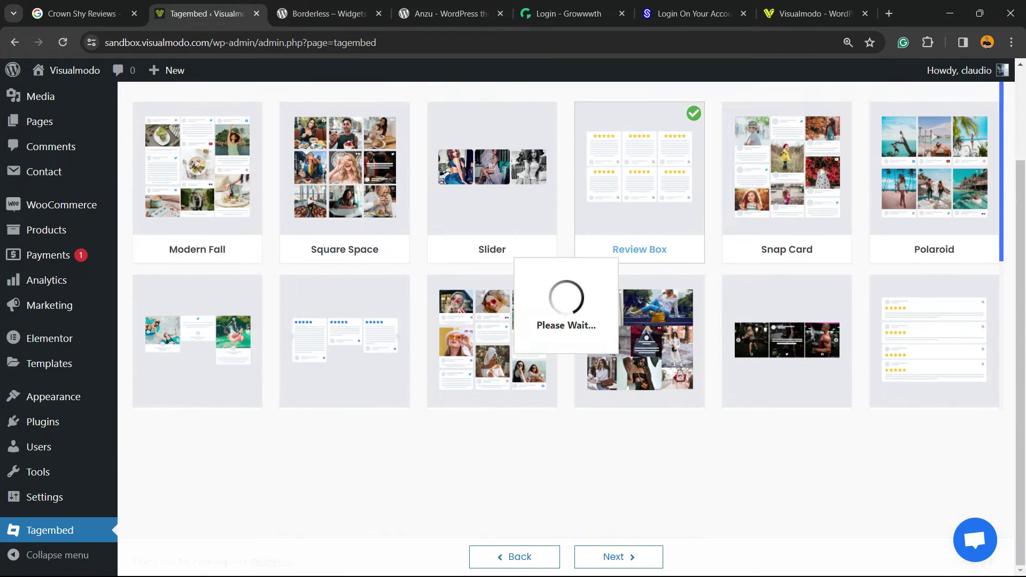
{"action": "left_click", "coordinate": [933, 341]}
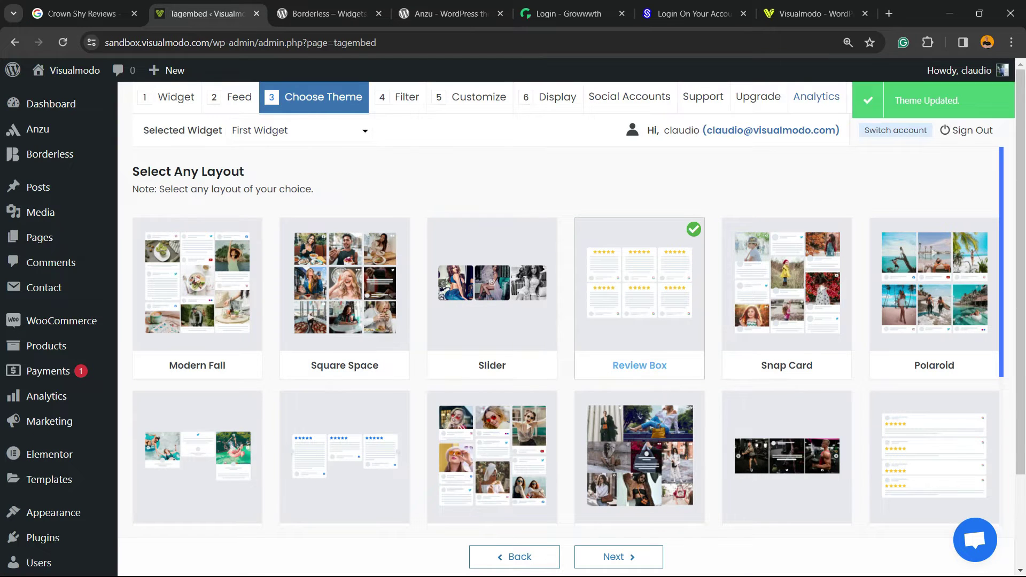
Continue to the Filter stage, look through the imported Crown Shy reviews, and select all of them.
{"action": "left_click", "coordinate": [609, 557]}
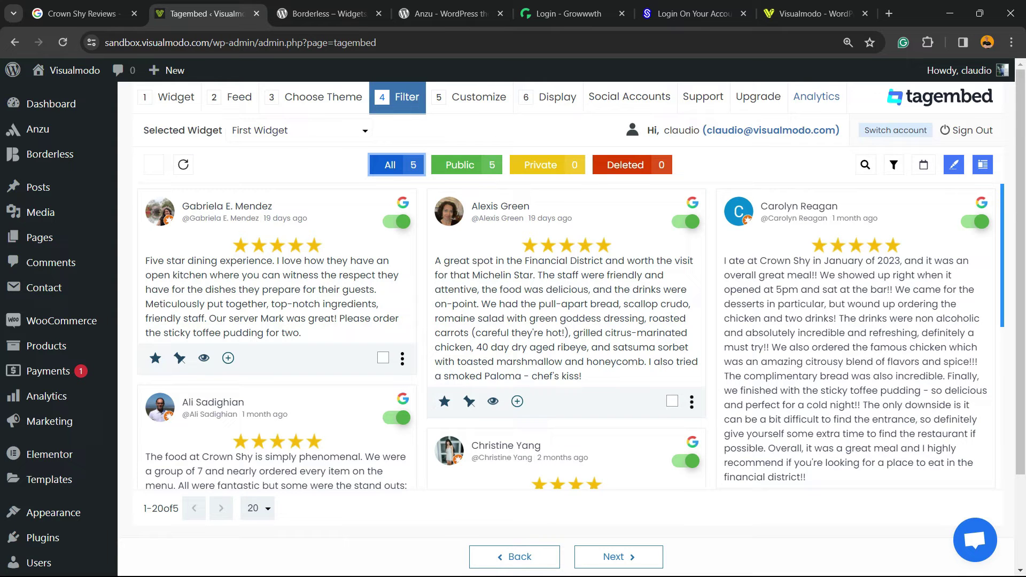
{"action": "scroll", "coordinate": [571, 337], "scroll_direction": "down", "scroll_amount": 3}
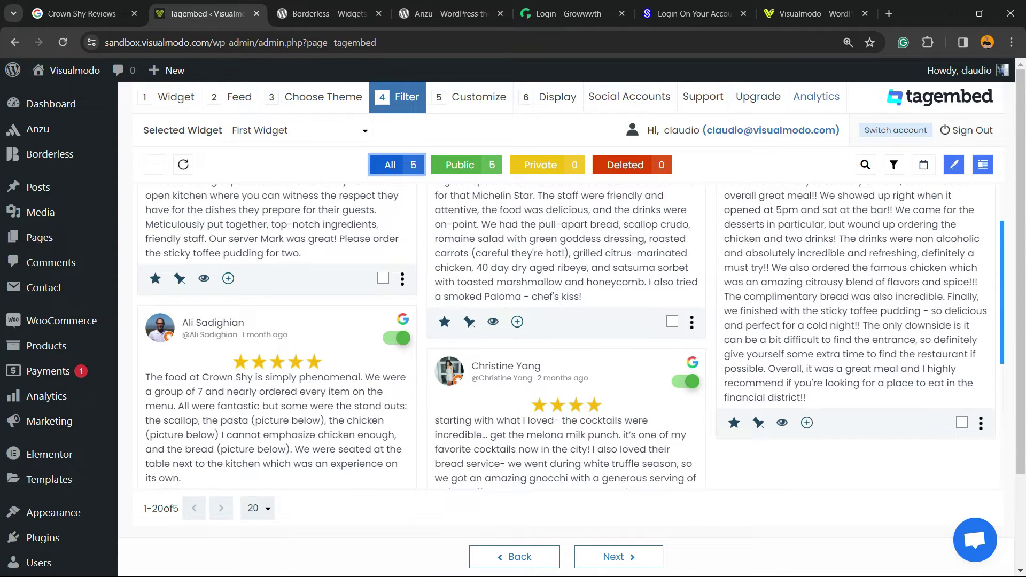
{"action": "scroll", "coordinate": [567, 336], "scroll_direction": "up", "scroll_amount": 3}
{"action": "scroll", "coordinate": [566, 335], "scroll_direction": "down", "scroll_amount": 3}
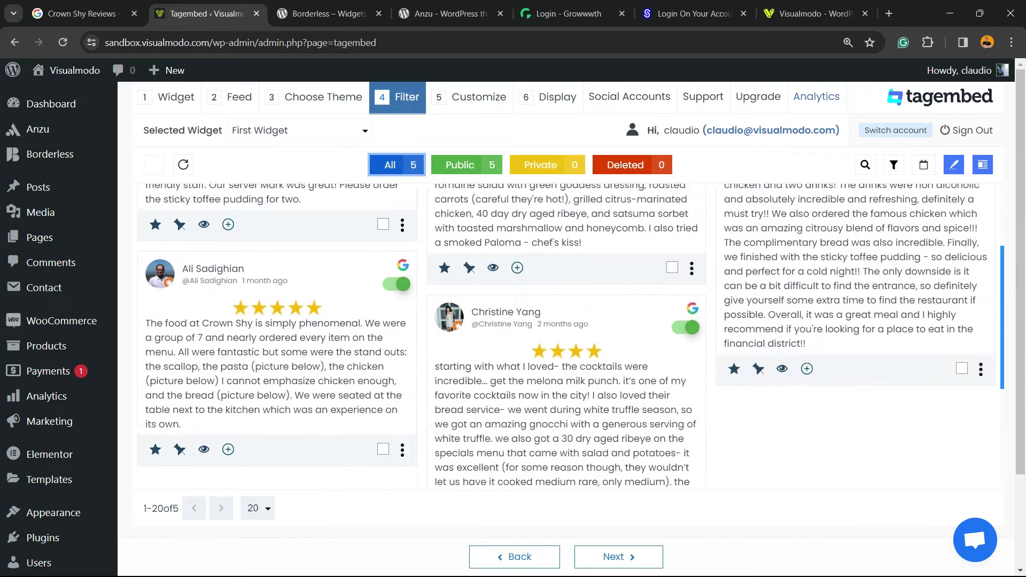
{"action": "scroll", "coordinate": [566, 336], "scroll_direction": "up", "scroll_amount": 3}
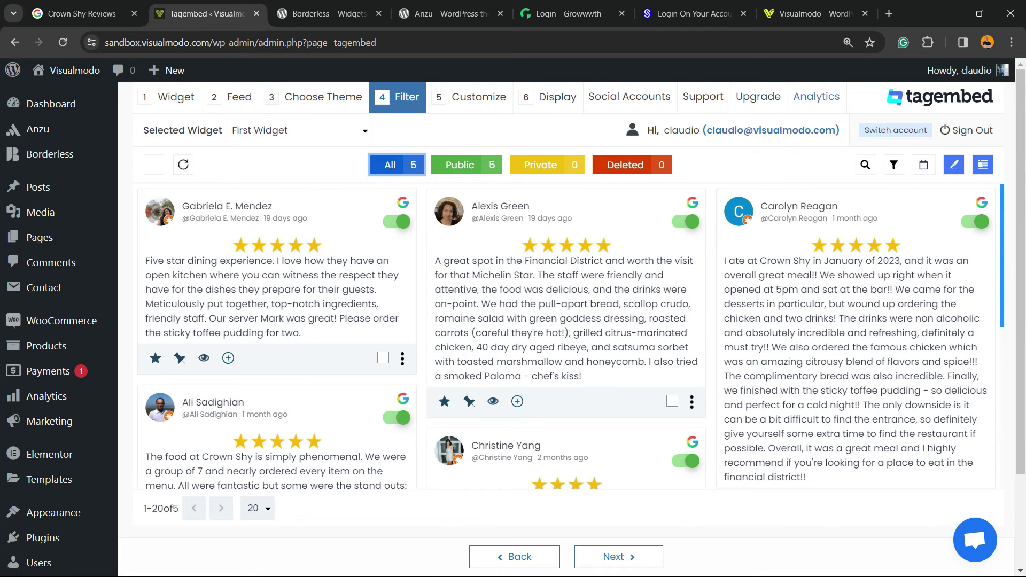
{"action": "scroll", "coordinate": [566, 336], "scroll_direction": "down", "scroll_amount": 10}
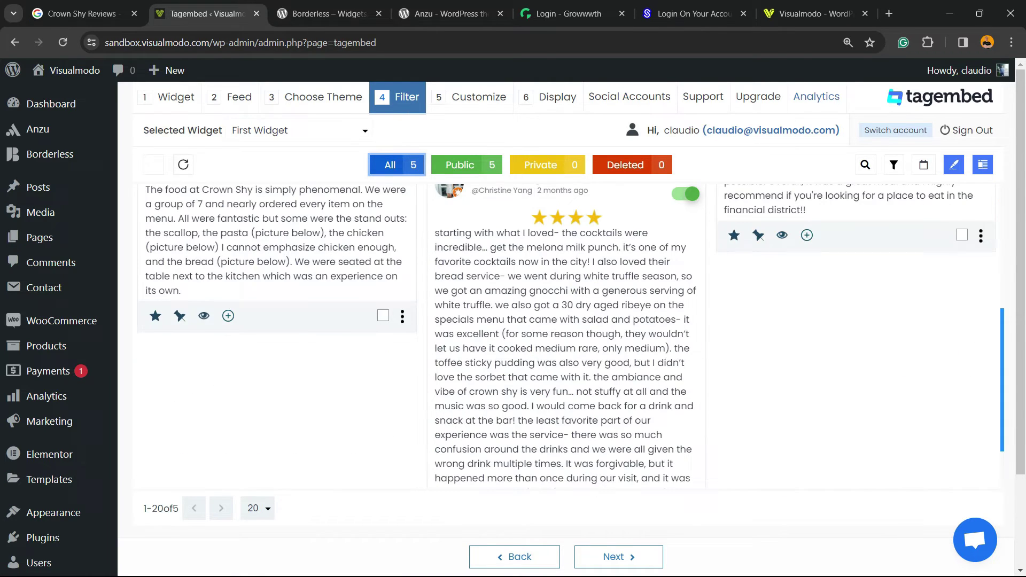
{"action": "left_click", "coordinate": [383, 315]}
{"action": "scroll", "coordinate": [382, 315], "scroll_direction": "up", "scroll_amount": 5}
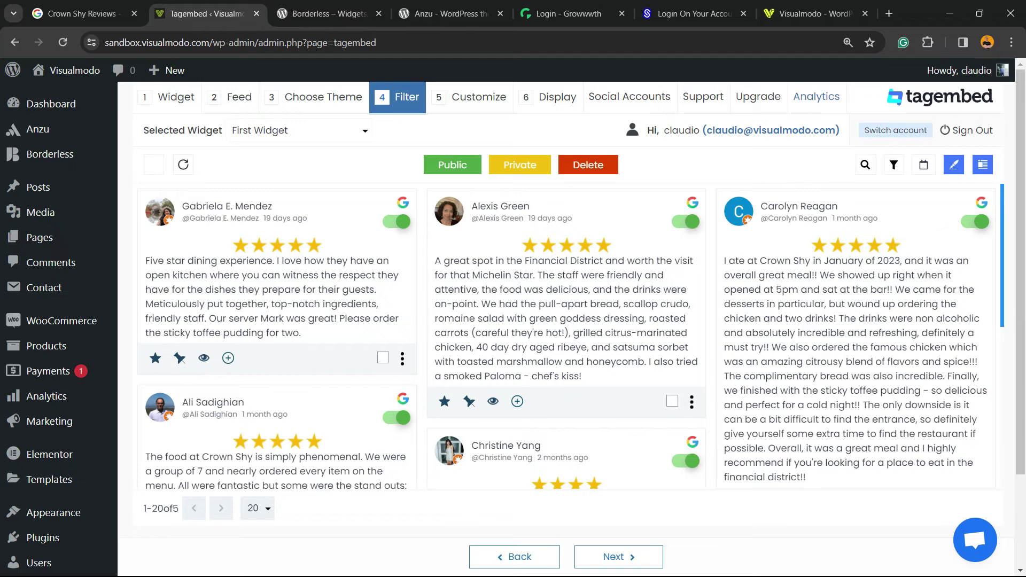
{"action": "scroll", "coordinate": [566, 336], "scroll_direction": "down", "scroll_amount": 5}
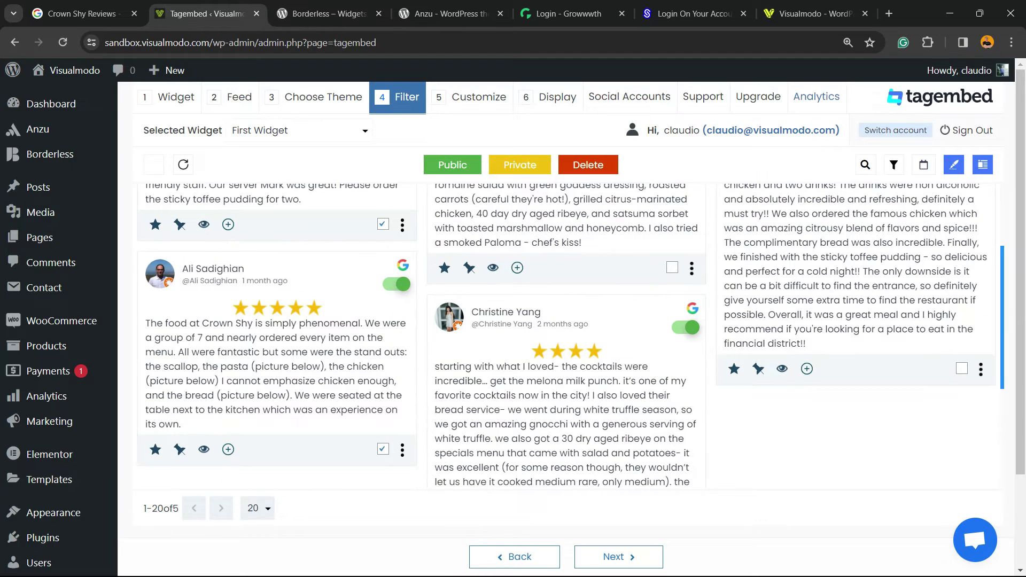
{"action": "scroll", "coordinate": [567, 337], "scroll_direction": "down", "scroll_amount": 8}
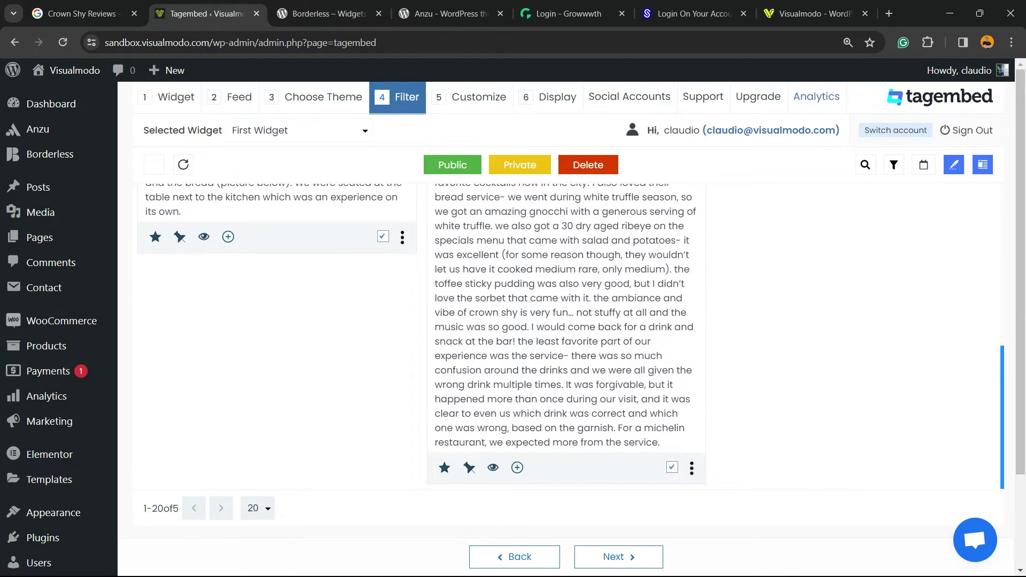
{"action": "scroll", "coordinate": [567, 336], "scroll_direction": "up", "scroll_amount": 7}
{"action": "scroll", "coordinate": [567, 337], "scroll_direction": "down", "scroll_amount": 5}
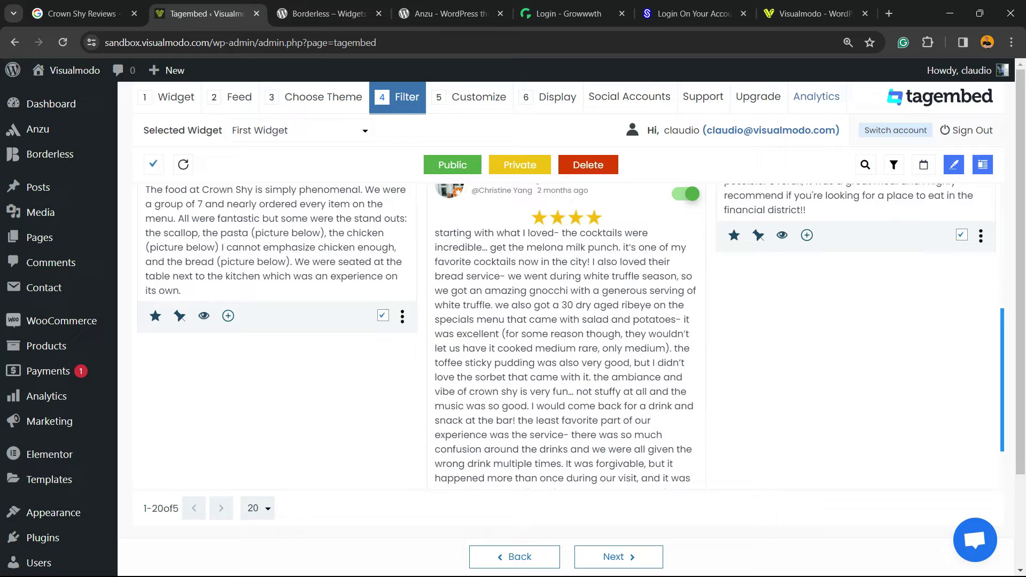
{"action": "scroll", "coordinate": [566, 337], "scroll_direction": "down", "scroll_amount": 3}
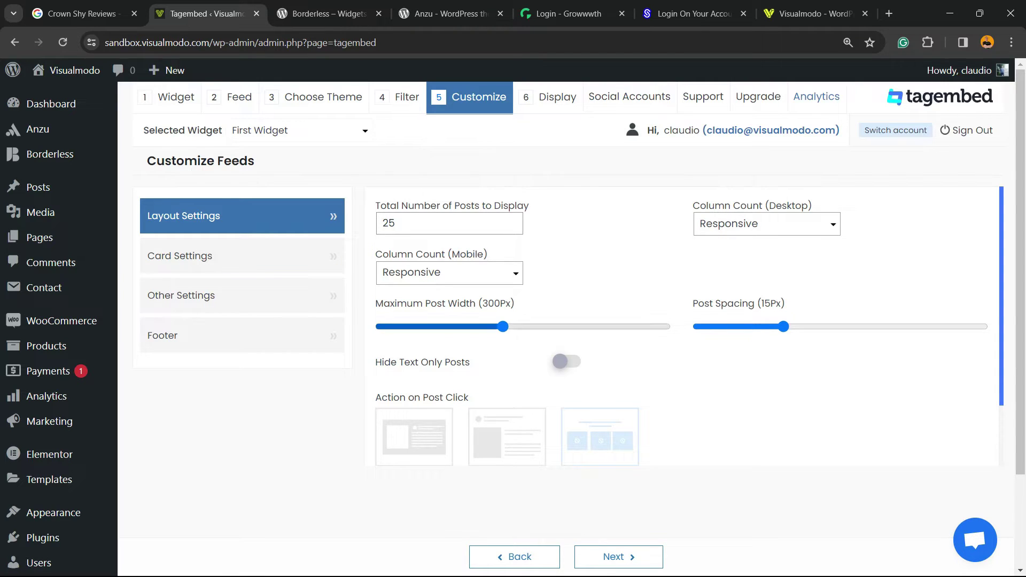
Examine the card settings, the custom CSS field and the footer's Show More options among the feed customization settings.
{"action": "left_click", "coordinate": [180, 255]}
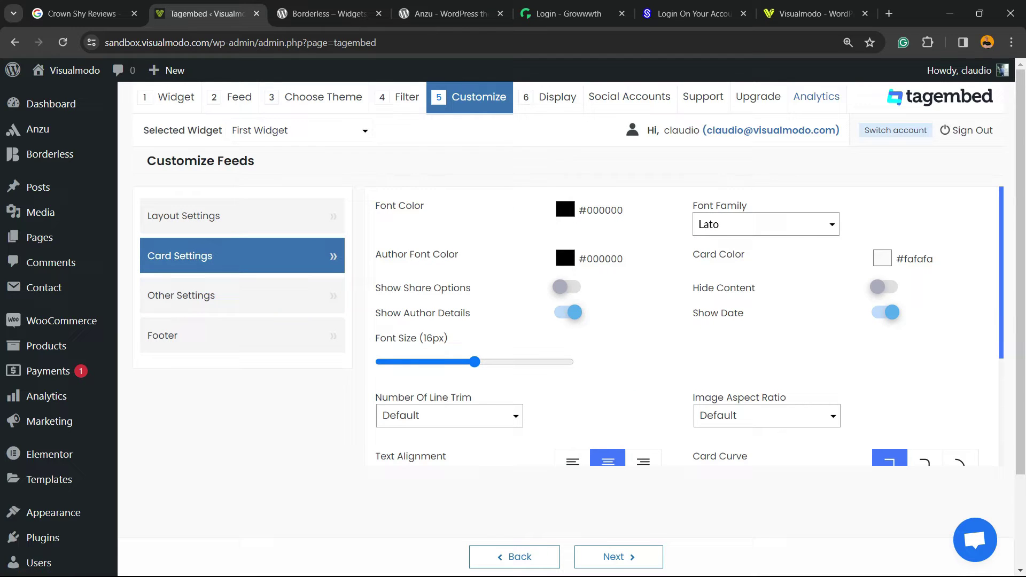
{"action": "left_click", "coordinate": [181, 295]}
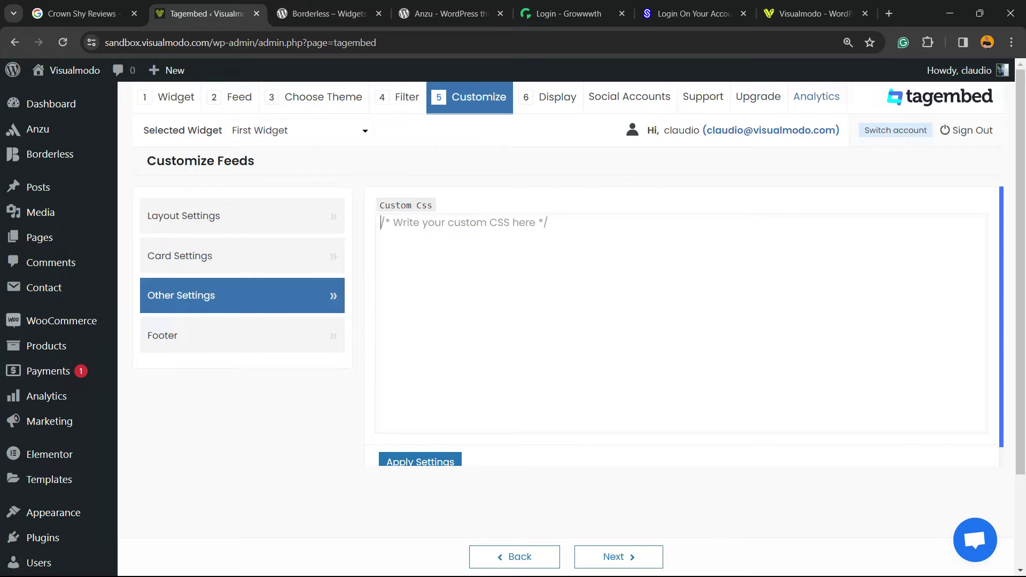
{"action": "left_click", "coordinate": [162, 335]}
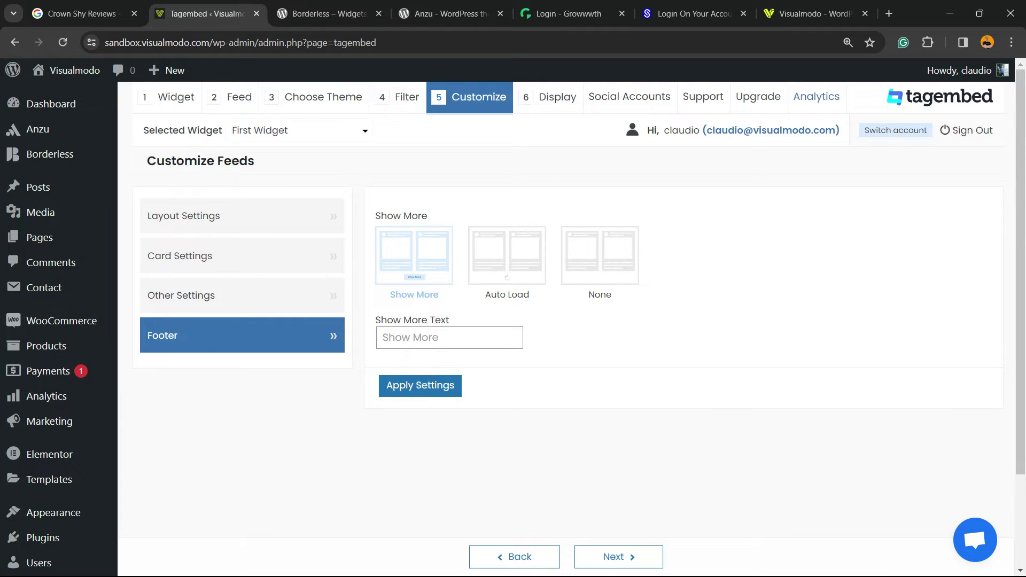
{"action": "left_click", "coordinate": [449, 337]}
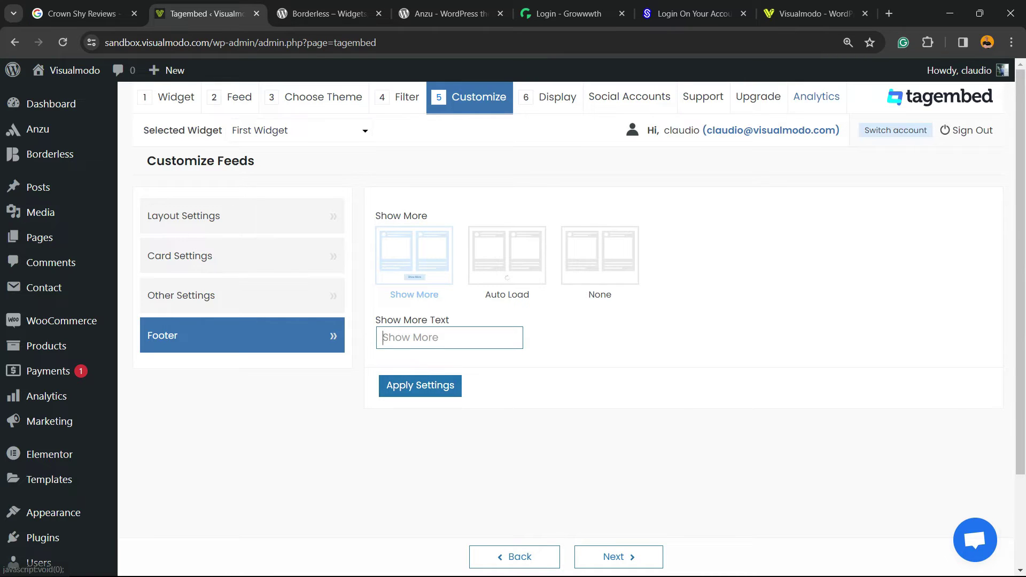
Open the Display stage, look over the Short Code, HTML/JS Code and Iframe Code options, and reload the feed preview.
{"action": "left_click", "coordinate": [556, 97]}
{"action": "scroll", "coordinate": [566, 329], "scroll_direction": "down", "scroll_amount": 3}
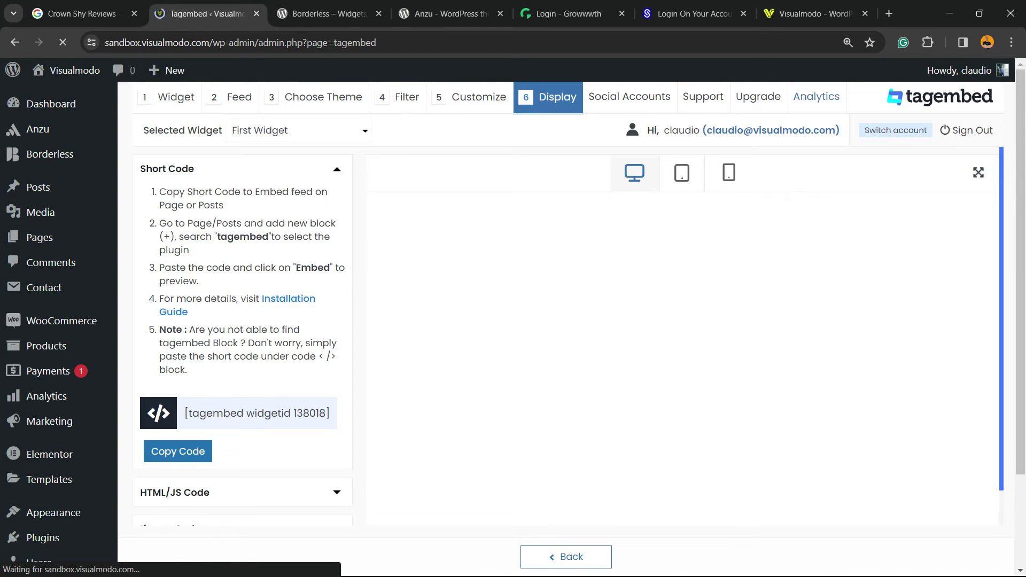
{"action": "scroll", "coordinate": [243, 340], "scroll_direction": "down", "scroll_amount": 1}
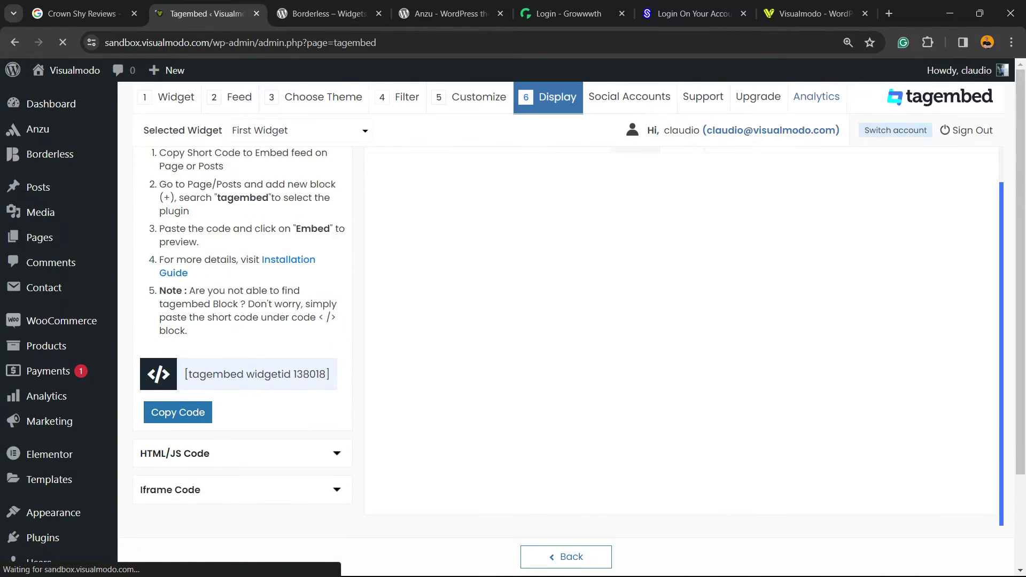
{"action": "scroll", "coordinate": [243, 340], "scroll_direction": "up", "scroll_amount": 1}
{"action": "scroll", "coordinate": [242, 340], "scroll_direction": "down", "scroll_amount": 3}
{"action": "scroll", "coordinate": [243, 340], "scroll_direction": "up", "scroll_amount": 1}
{"action": "scroll", "coordinate": [565, 315], "scroll_direction": "up", "scroll_amount": 2}
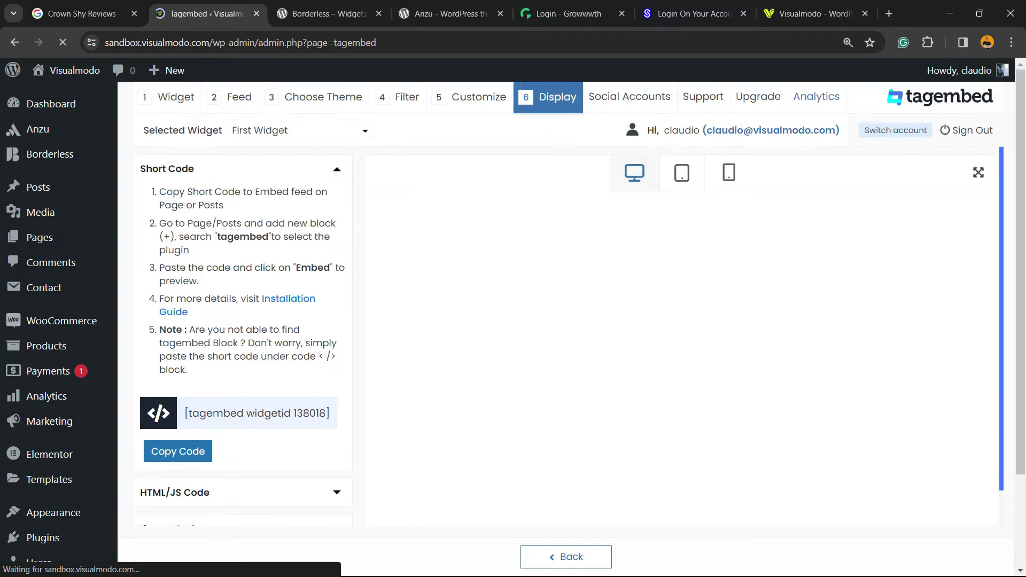
{"action": "left_click", "coordinate": [478, 97]}
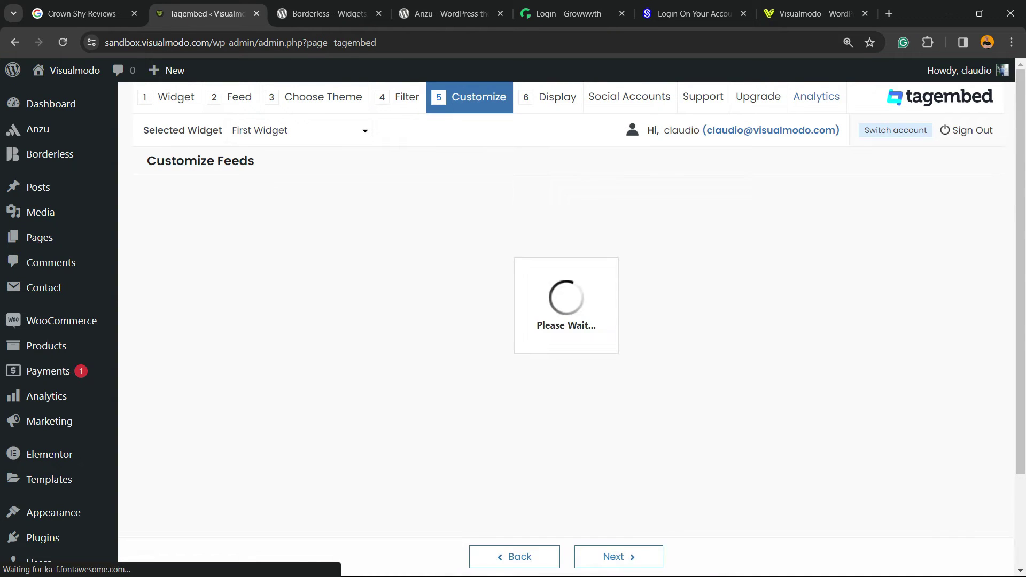
{"action": "left_click", "coordinate": [547, 97]}
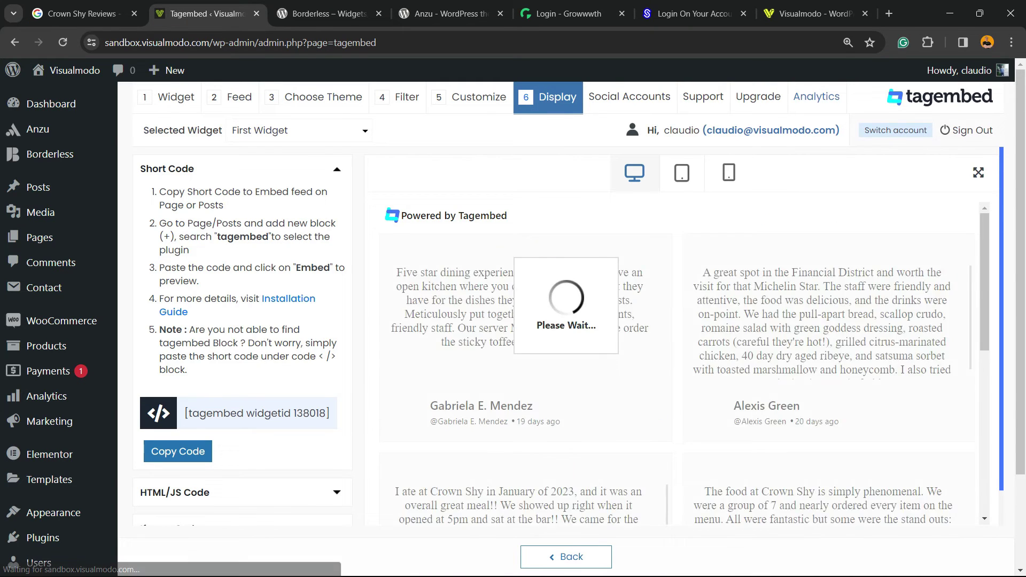
Preview the review feed in its tablet and mobile versions.
{"action": "scroll", "coordinate": [676, 364], "scroll_direction": "down", "scroll_amount": 12}
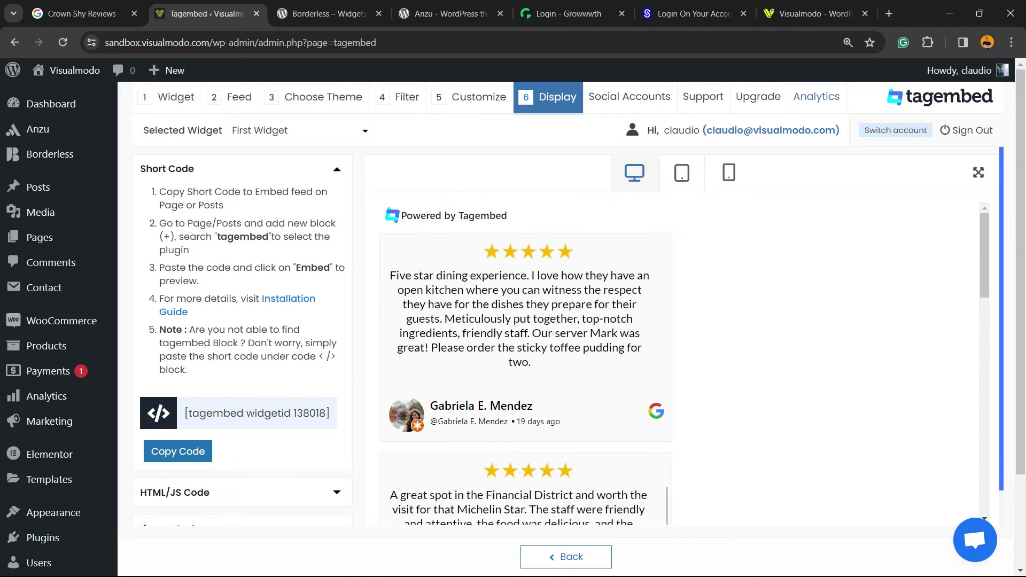
{"action": "left_click", "coordinate": [689, 176]}
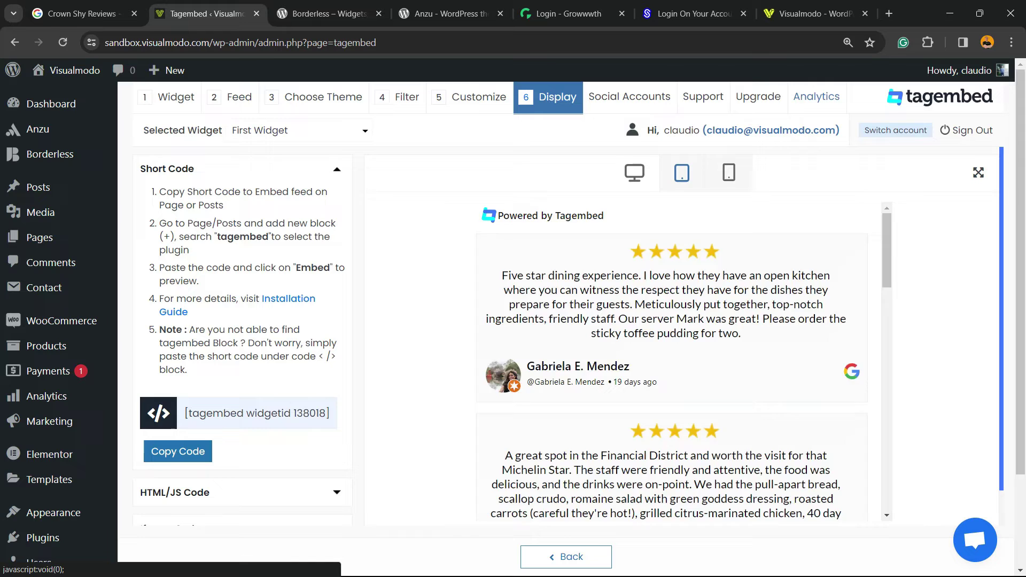
{"action": "left_click", "coordinate": [728, 172]}
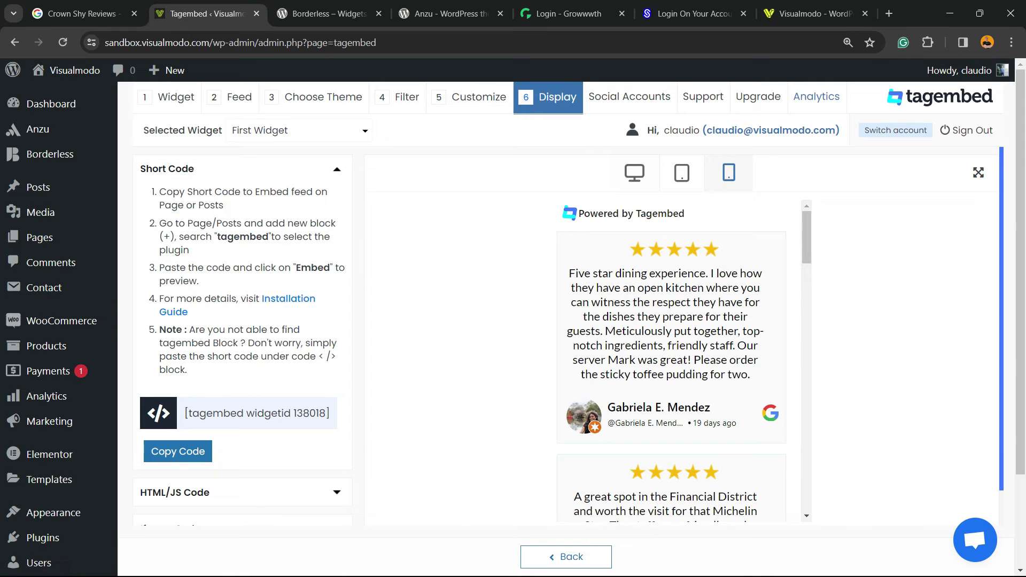
{"action": "scroll", "coordinate": [566, 320], "scroll_direction": "down", "scroll_amount": 3}
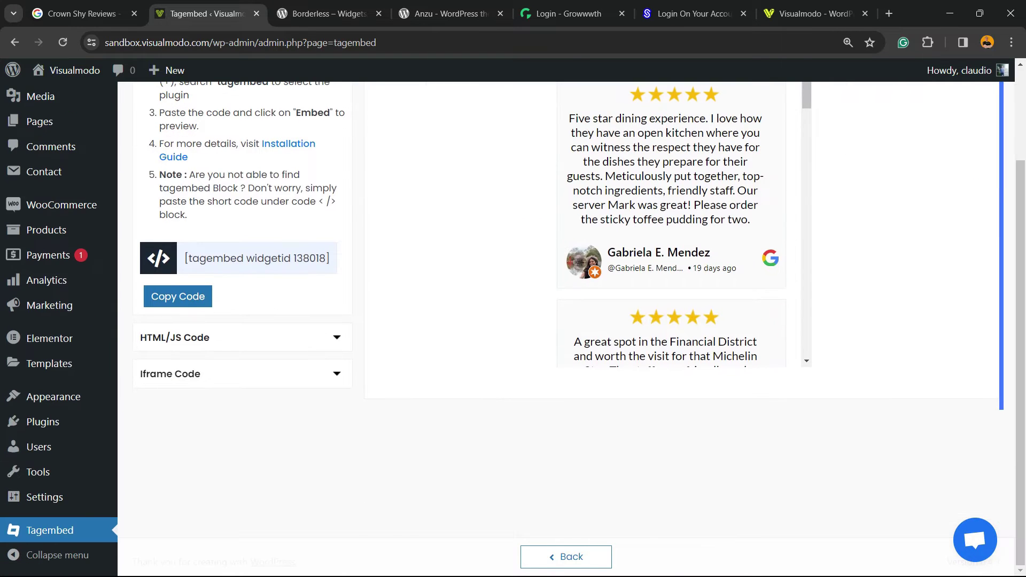
{"action": "scroll", "coordinate": [566, 320], "scroll_direction": "up", "scroll_amount": 3}
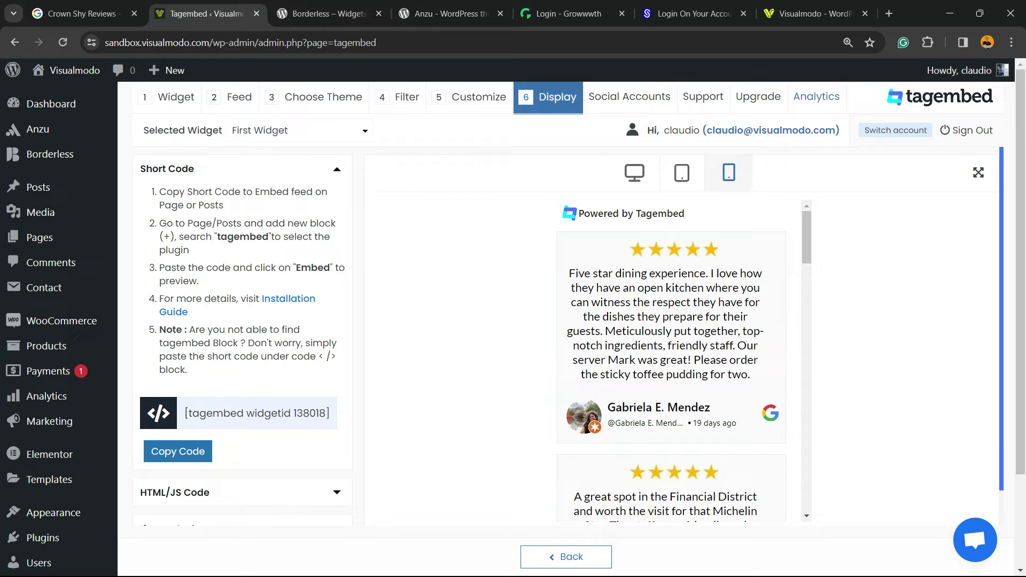
Create a new WordPress page in a separate browser tab, title it "Google Reviews" and open the block search.
{"action": "mouse_move", "coordinate": [43, 237]}
{"action": "right_click", "coordinate": [170, 260]}
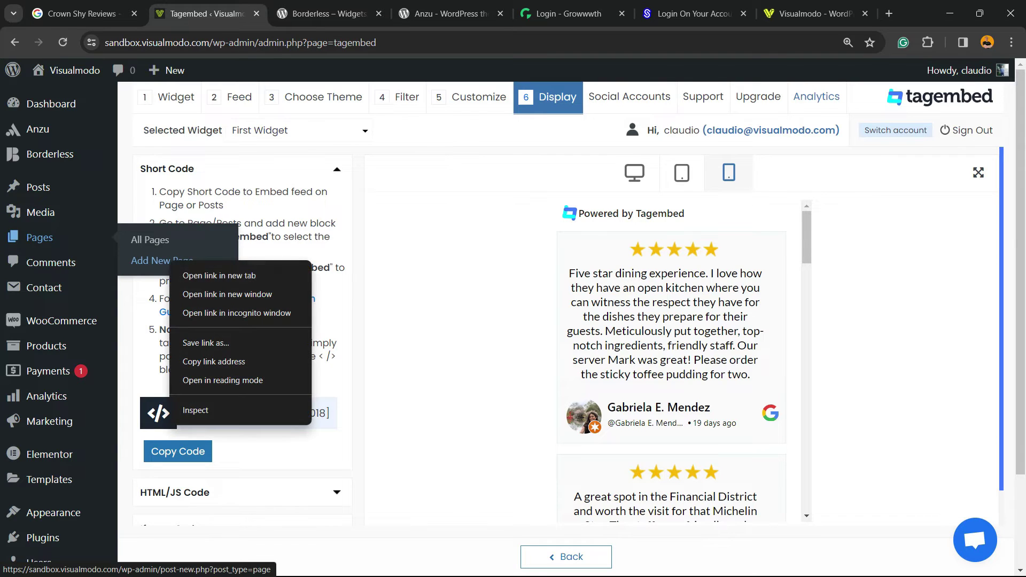
{"action": "left_click", "coordinate": [193, 275]}
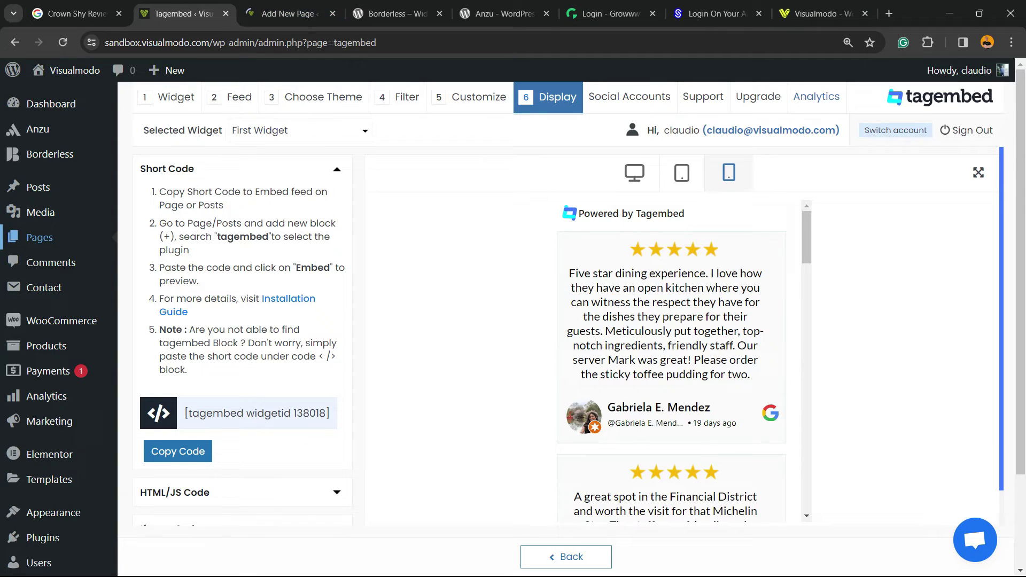
{"action": "mouse_move", "coordinate": [48, 237]}
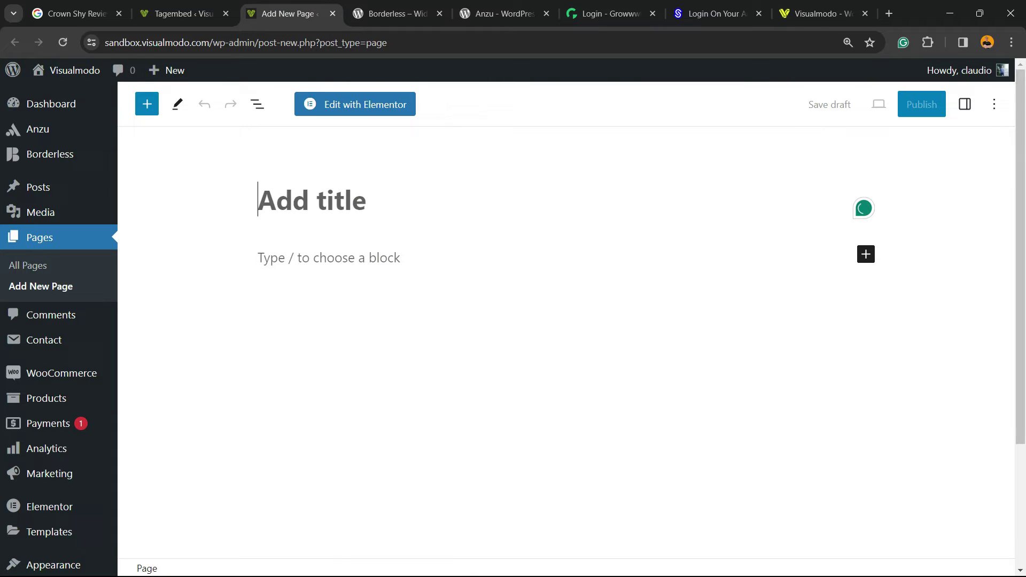
{"action": "type", "text": "Google"}
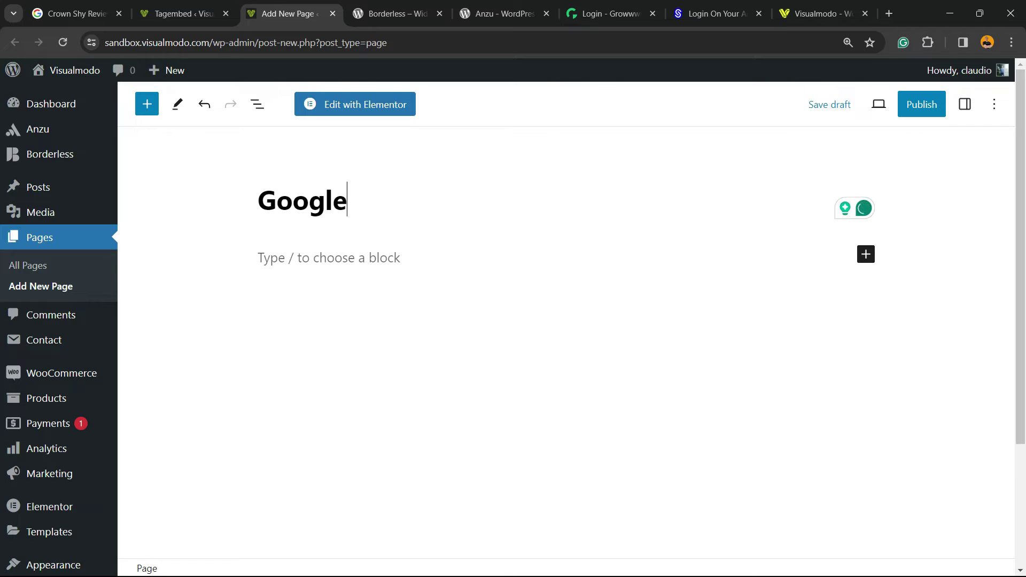
{"action": "type", "text": " Reviews"}
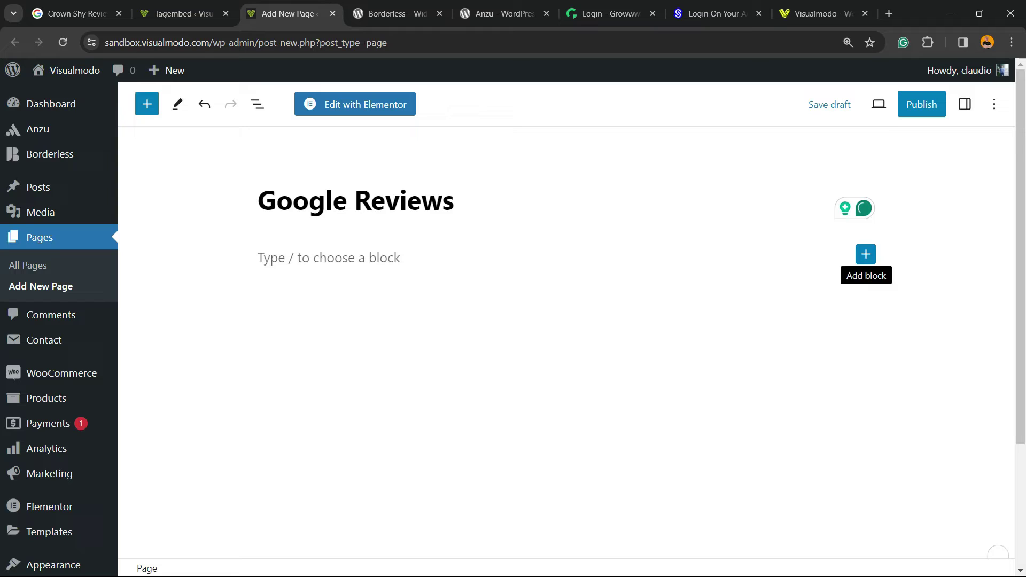
{"action": "left_click", "coordinate": [865, 253]}
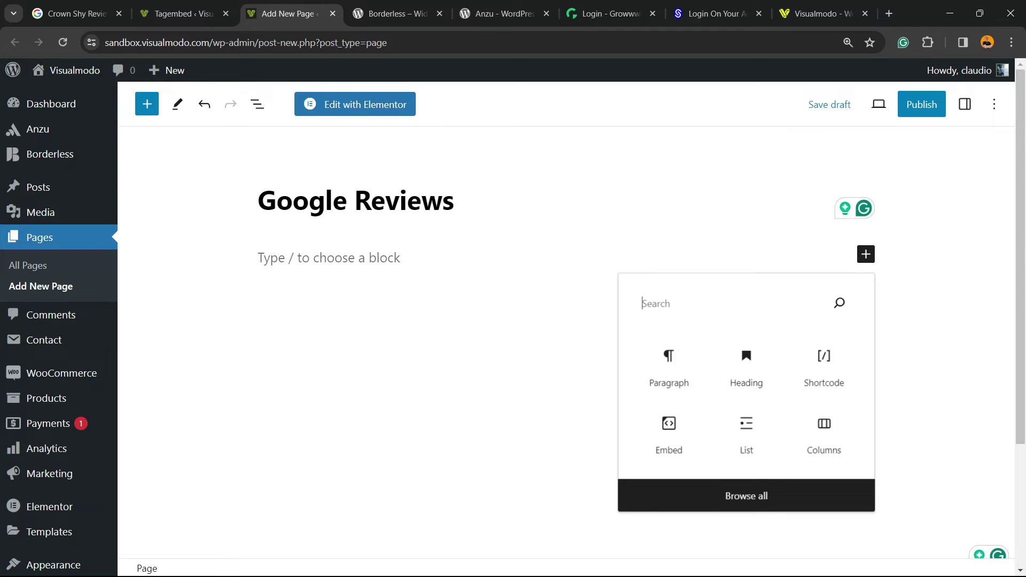
{"action": "type", "text": "Crown Shy"}
{"action": "key", "text": "ctrl+a"}
{"action": "key", "text": "BackSpace"}
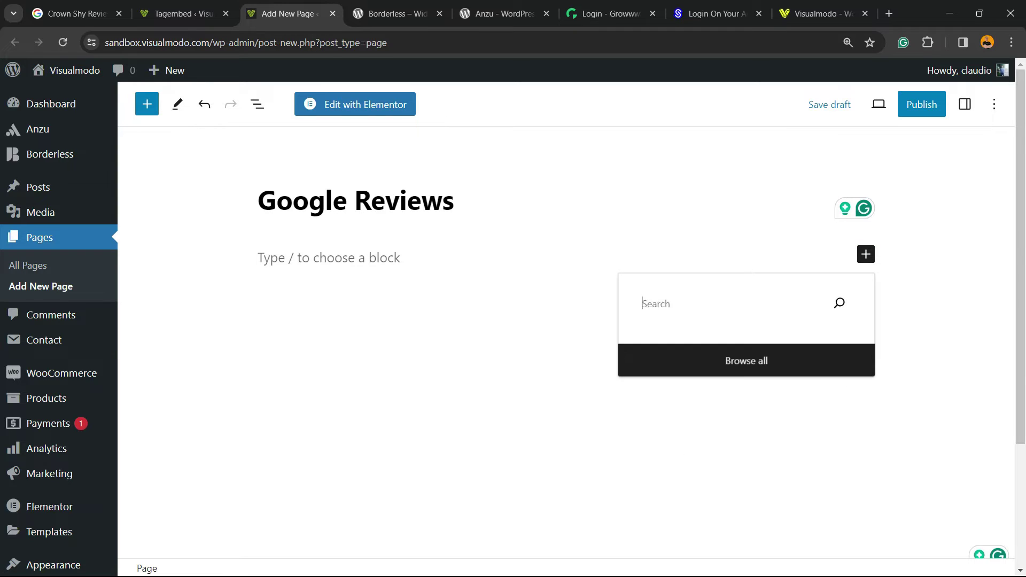
Search the blocks for "tag", insert the Tagembed Widget block and go to its shortcode field.
{"action": "type", "text": "tag"}
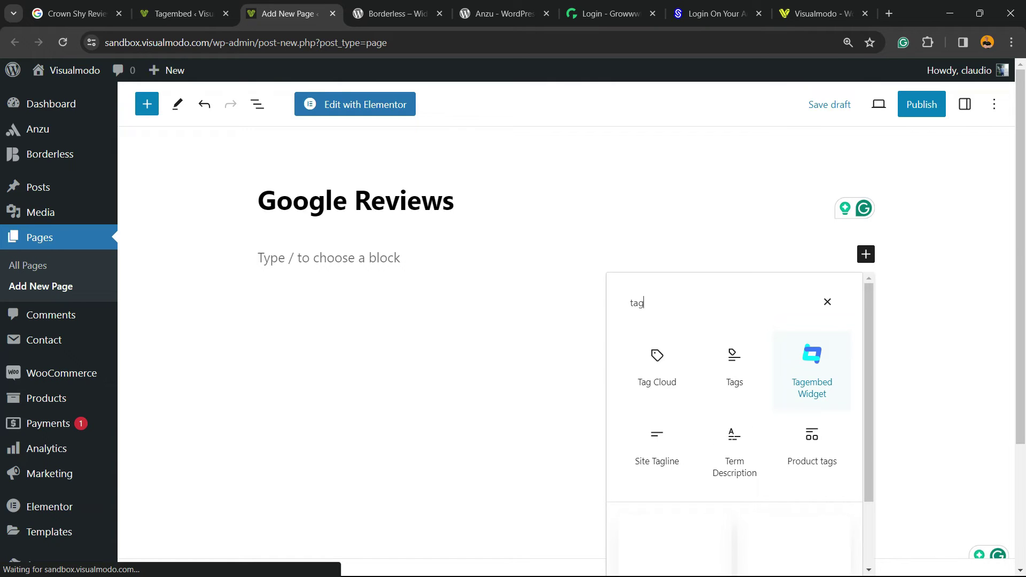
{"action": "left_click", "coordinate": [811, 363]}
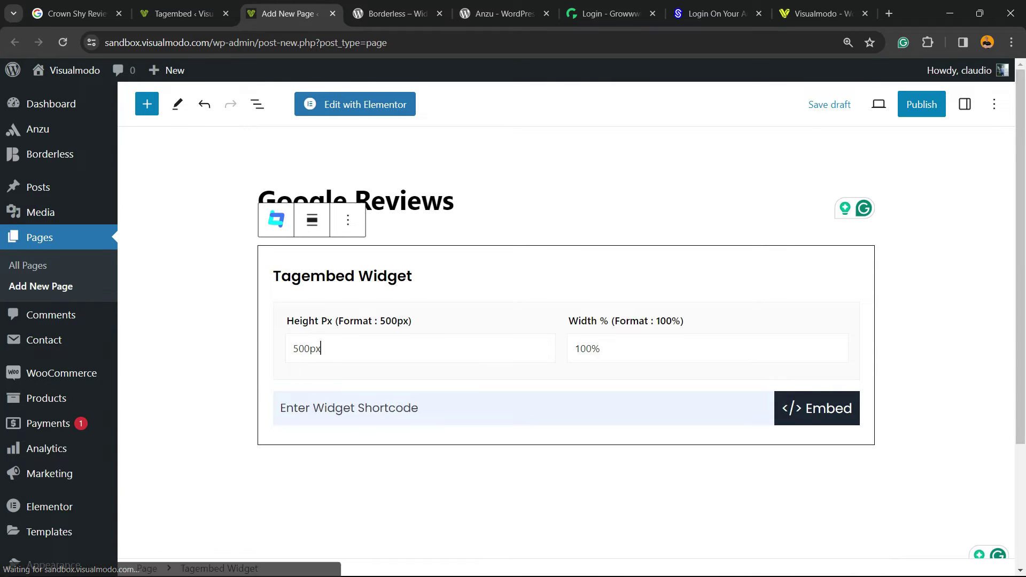
{"action": "key", "text": "ctrl+a"}
{"action": "left_click", "coordinate": [600, 348]}
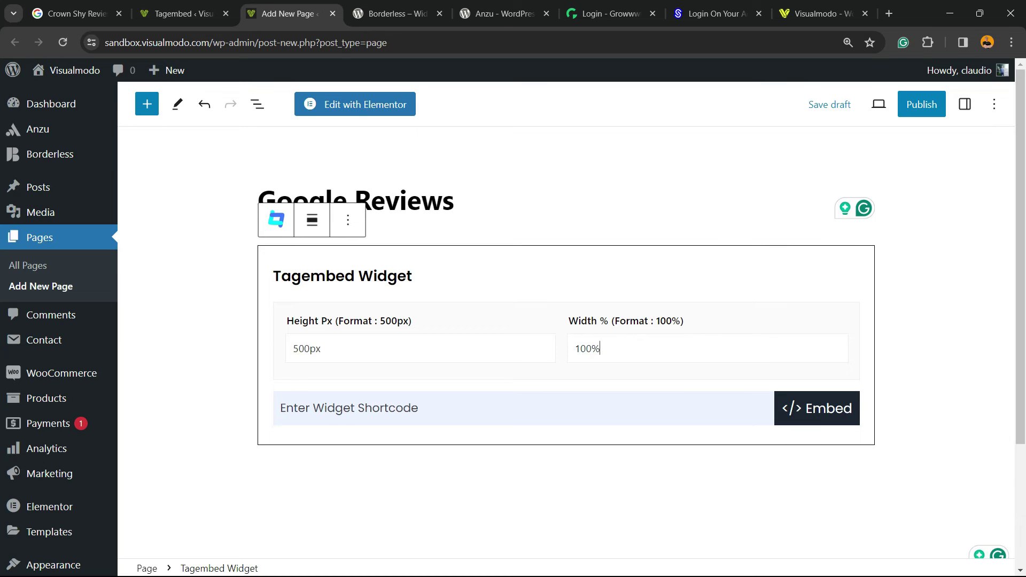
{"action": "key", "text": "ctrl+a"}
{"action": "left_click", "coordinate": [281, 408]}
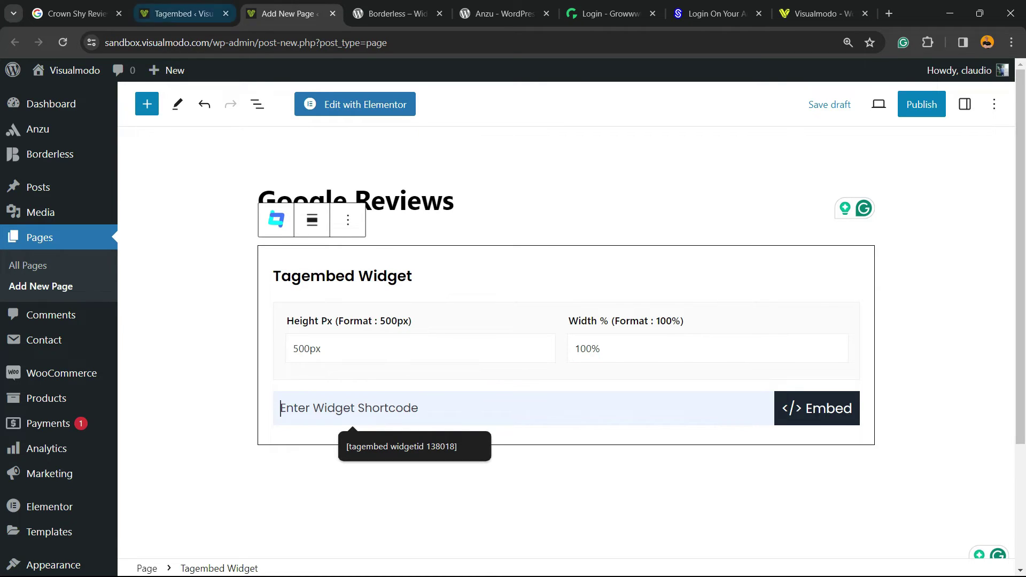
Copy the short code [tagembed widgetid 138018] from the Tagembed Display stage, embed it in the page's widget block and look over the embedded reviews.
{"action": "left_click", "coordinate": [182, 14]}
{"action": "left_click", "coordinate": [208, 413]}
{"action": "key", "text": "ctrl+c"}
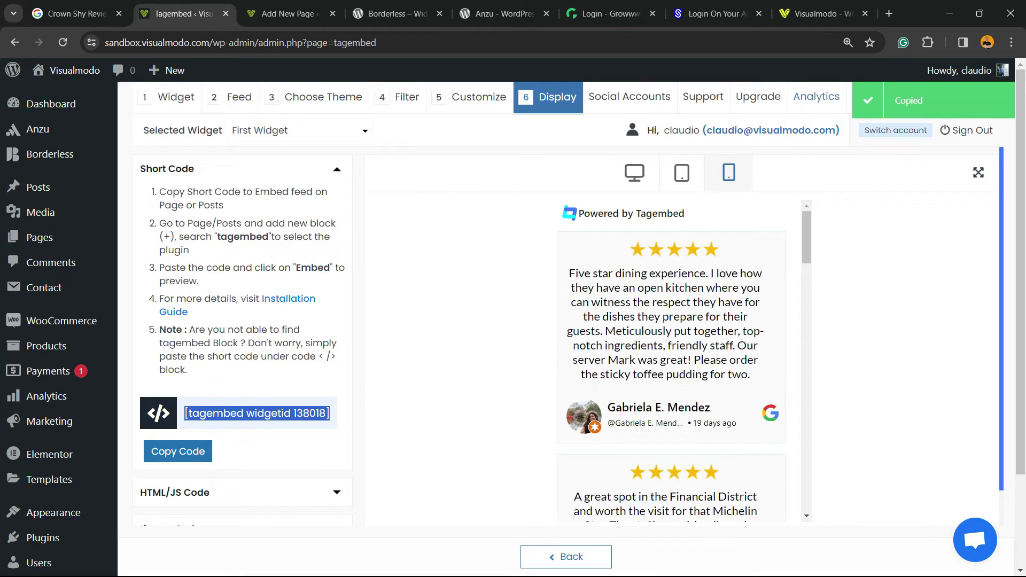
{"action": "left_click", "coordinate": [289, 14]}
{"action": "key", "text": "ctrl+v"}
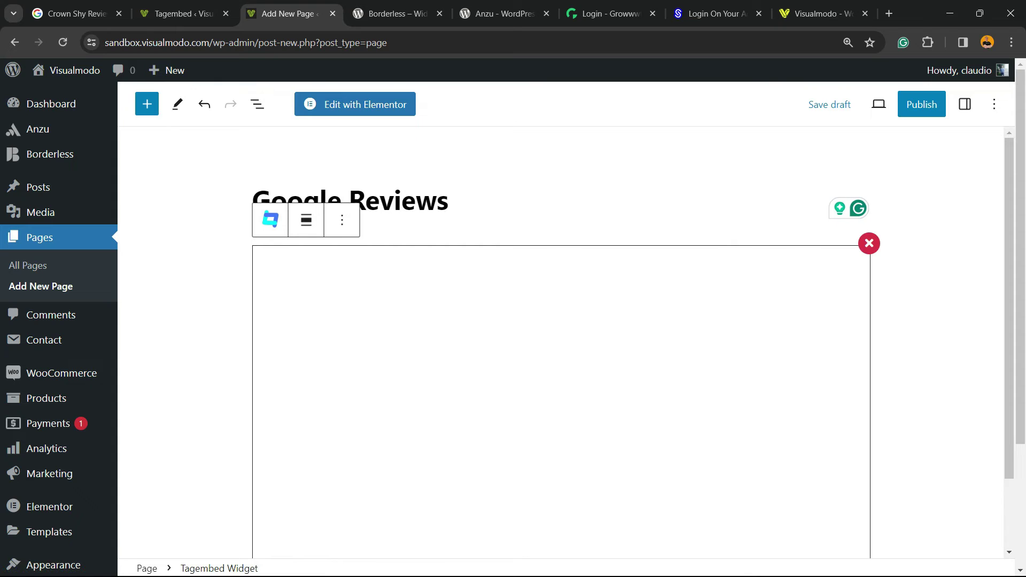
{"action": "scroll", "coordinate": [404, 400], "scroll_direction": "down", "scroll_amount": 10}
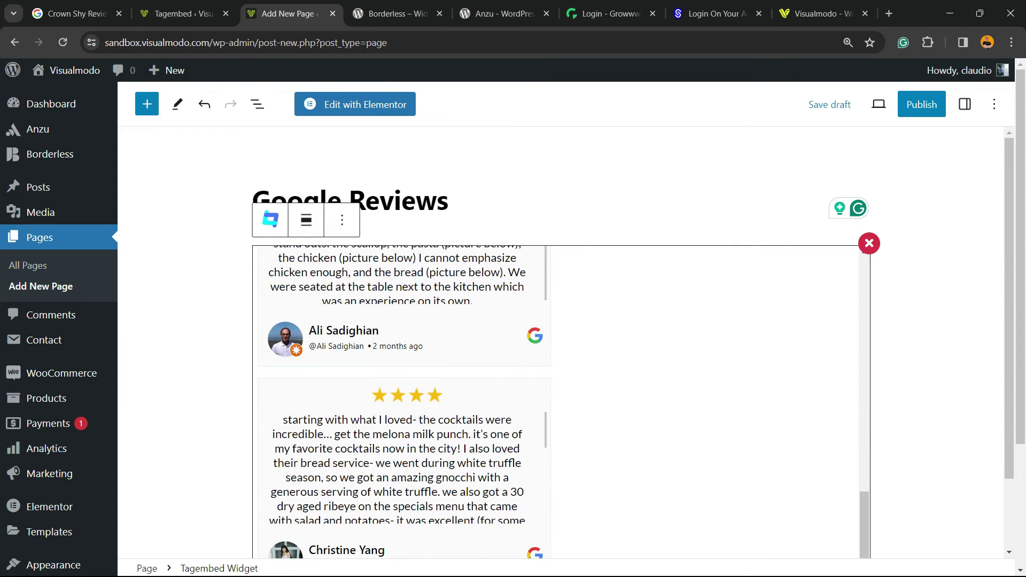
{"action": "scroll", "coordinate": [404, 401], "scroll_direction": "up", "scroll_amount": 2}
{"action": "scroll", "coordinate": [404, 400], "scroll_direction": "up", "scroll_amount": 10}
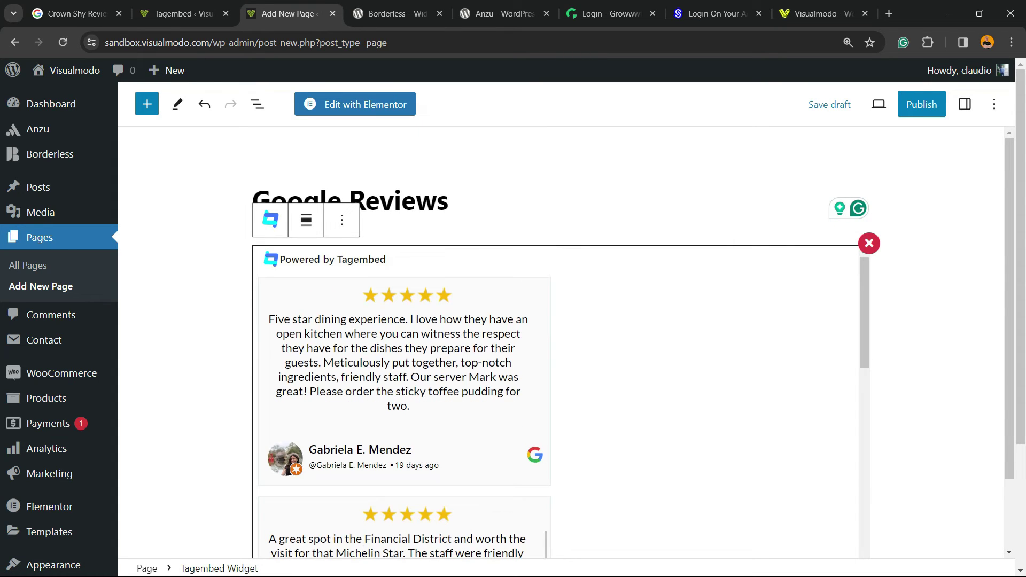
Publish the Google Reviews page and view the live page.
{"action": "left_click", "coordinate": [921, 104]}
{"action": "left_click", "coordinate": [862, 105]}
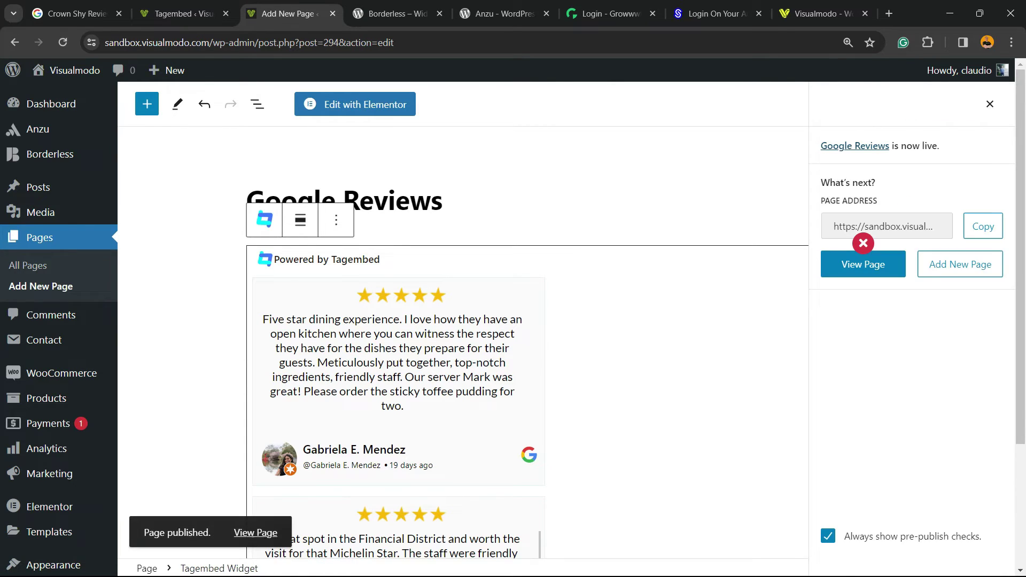
{"action": "left_click", "coordinate": [863, 252]}
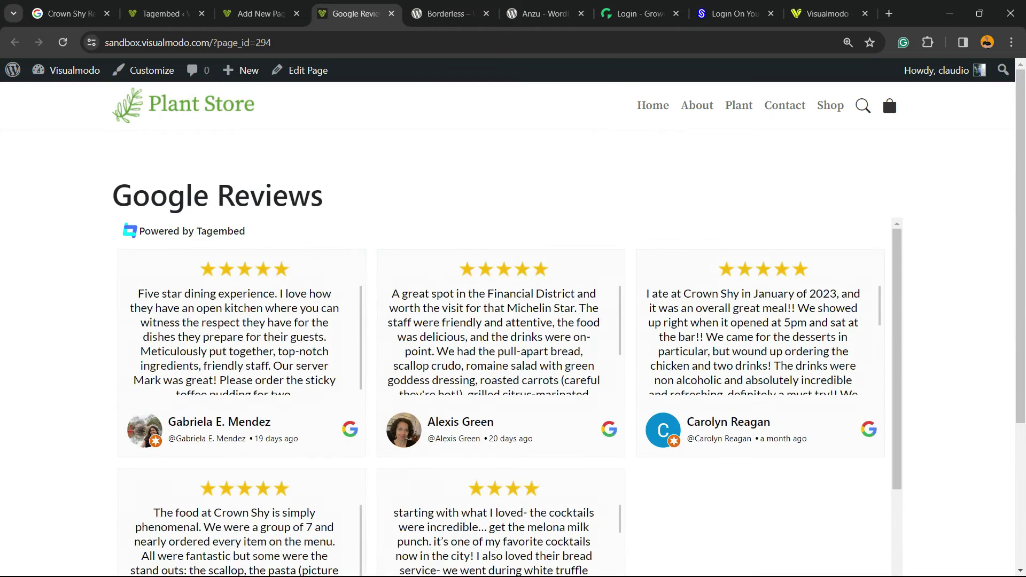
Examine the review cards on the published page, including the longer review texts and the Tagembed branding under the title.
{"action": "scroll", "coordinate": [508, 320], "scroll_direction": "down", "scroll_amount": 5}
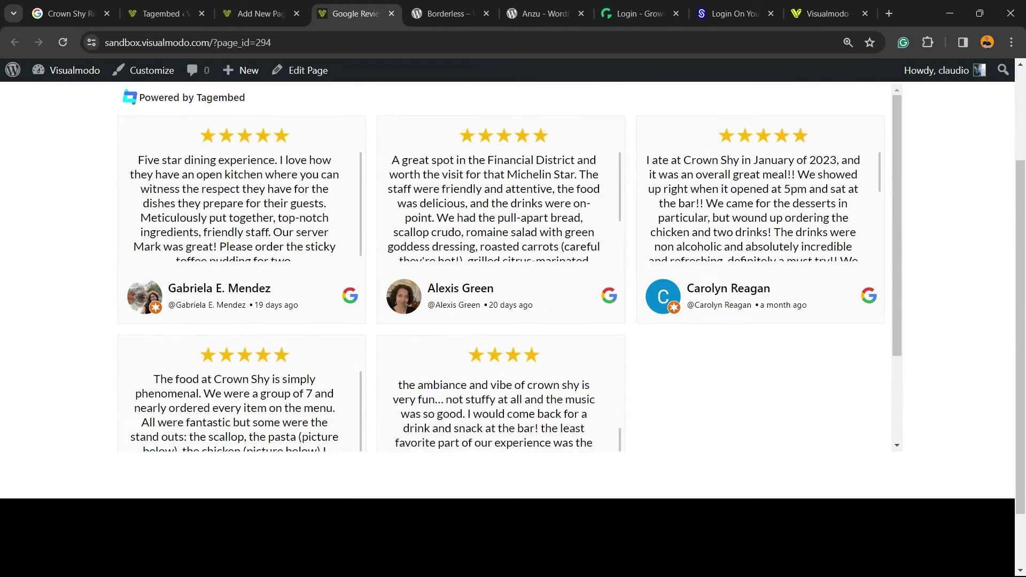
{"action": "scroll", "coordinate": [493, 412], "scroll_direction": "up", "scroll_amount": 5}
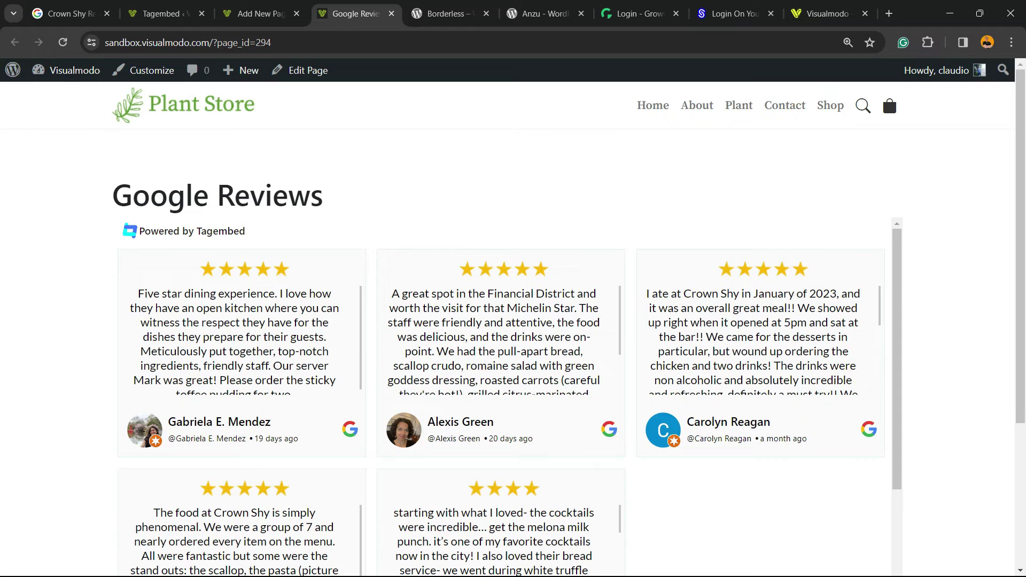
{"action": "scroll", "coordinate": [493, 340], "scroll_direction": "down", "scroll_amount": 4}
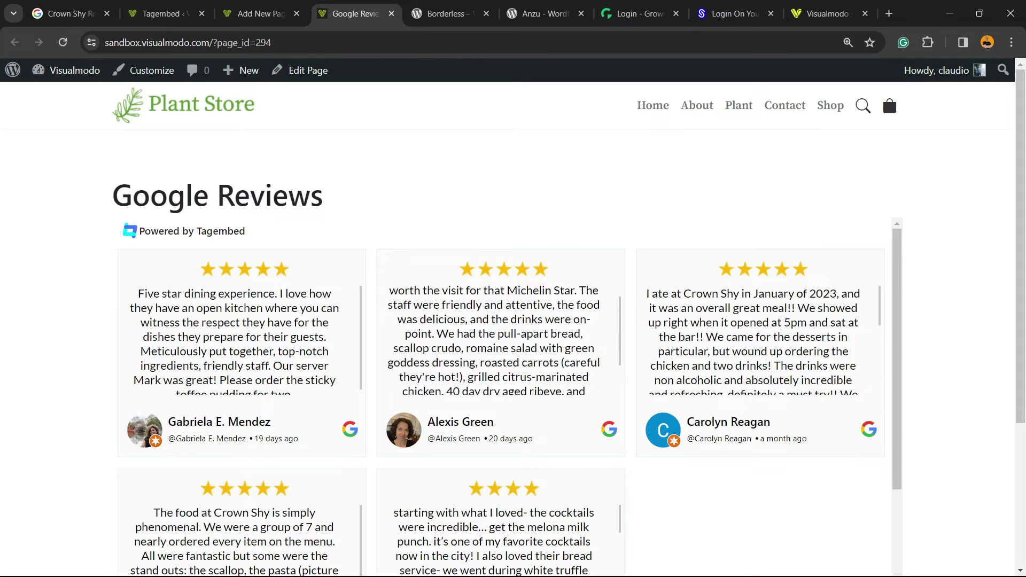
{"action": "scroll", "coordinate": [493, 341], "scroll_direction": "up", "scroll_amount": 3}
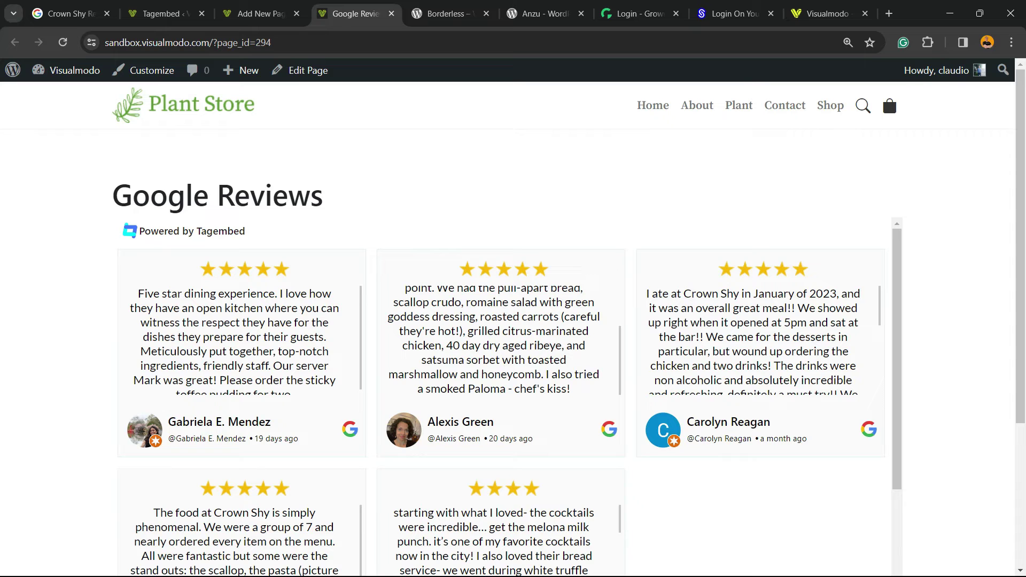
{"action": "left_click_drag", "start_coordinate": [482, 346], "coordinate": [482, 359]}
{"action": "left_click_drag", "start_coordinate": [503, 269], "coordinate": [584, 282]}
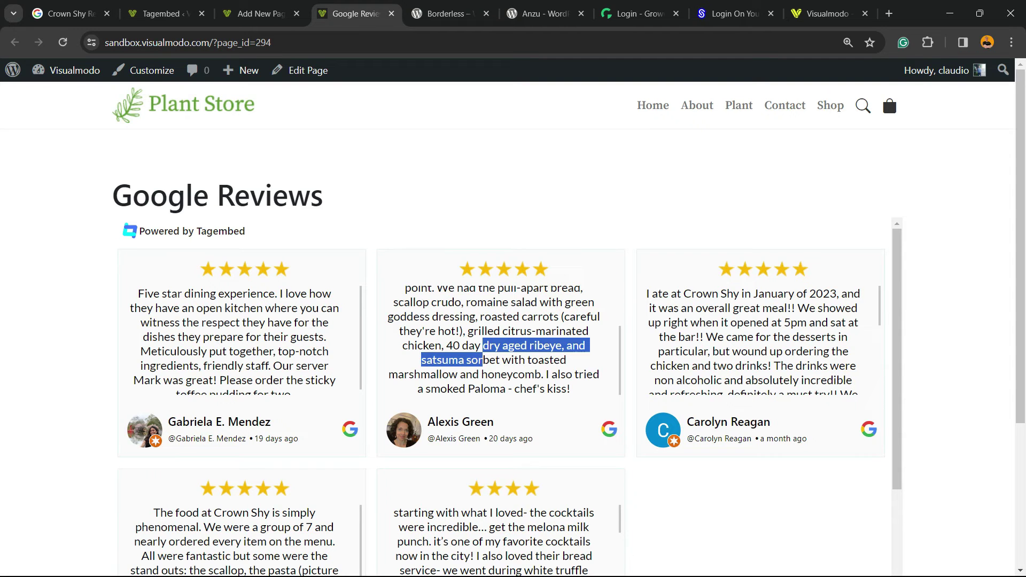
{"action": "scroll", "coordinate": [501, 406], "scroll_direction": "down", "scroll_amount": 5}
{"action": "scroll", "coordinate": [501, 406], "scroll_direction": "up", "scroll_amount": 3}
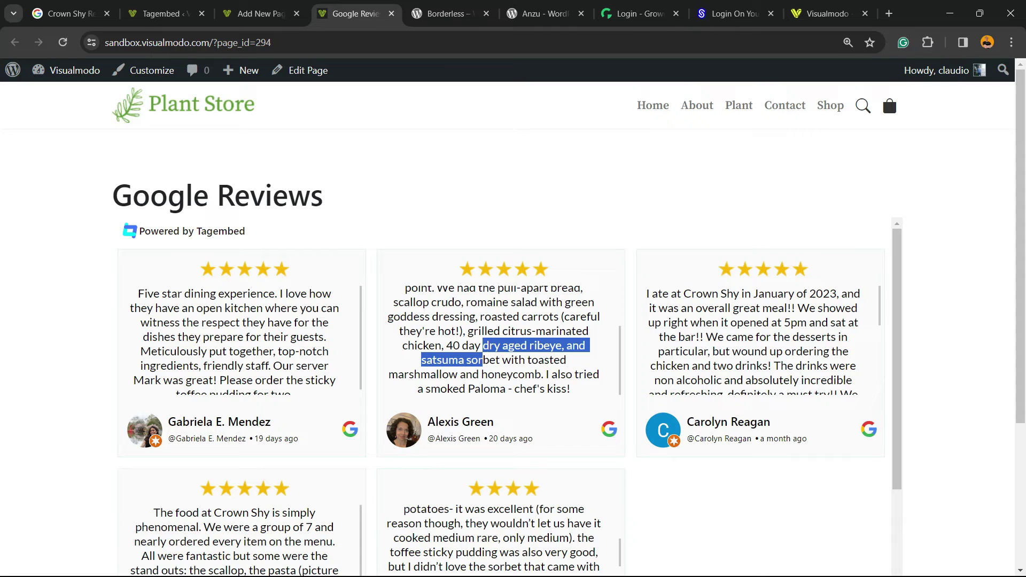
{"action": "left_click_drag", "start_coordinate": [247, 230], "coordinate": [192, 195]}
Return to the Tagembed plugin page and change the feed's theme to the List View layout.
{"action": "key", "text": "ctrl+shift+Tab"}
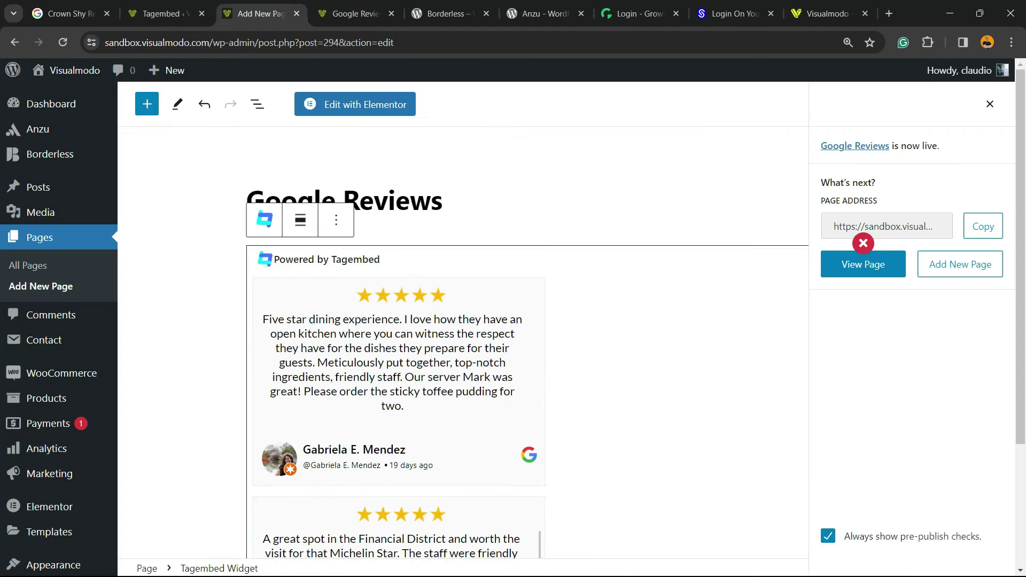
{"action": "key", "text": "ctrl+shift+Tab"}
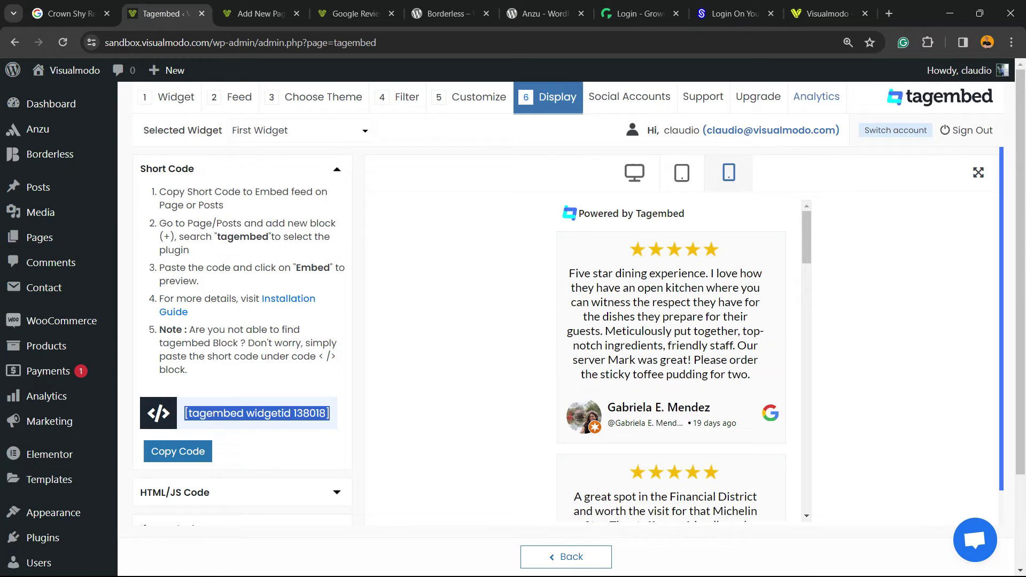
{"action": "left_click", "coordinate": [315, 97]}
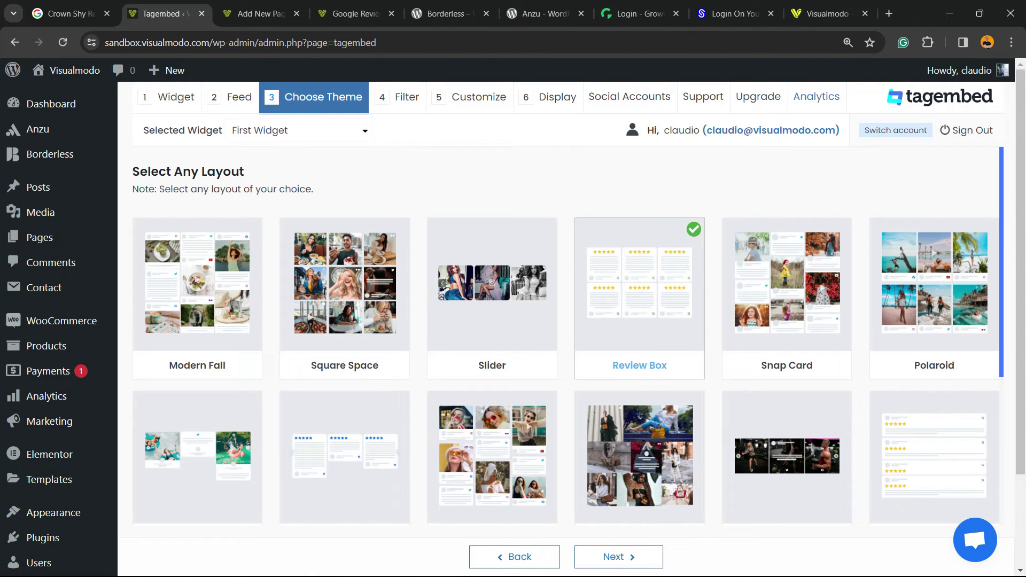
{"action": "scroll", "coordinate": [639, 299], "scroll_direction": "down", "scroll_amount": 5}
{"action": "left_click", "coordinate": [933, 227]}
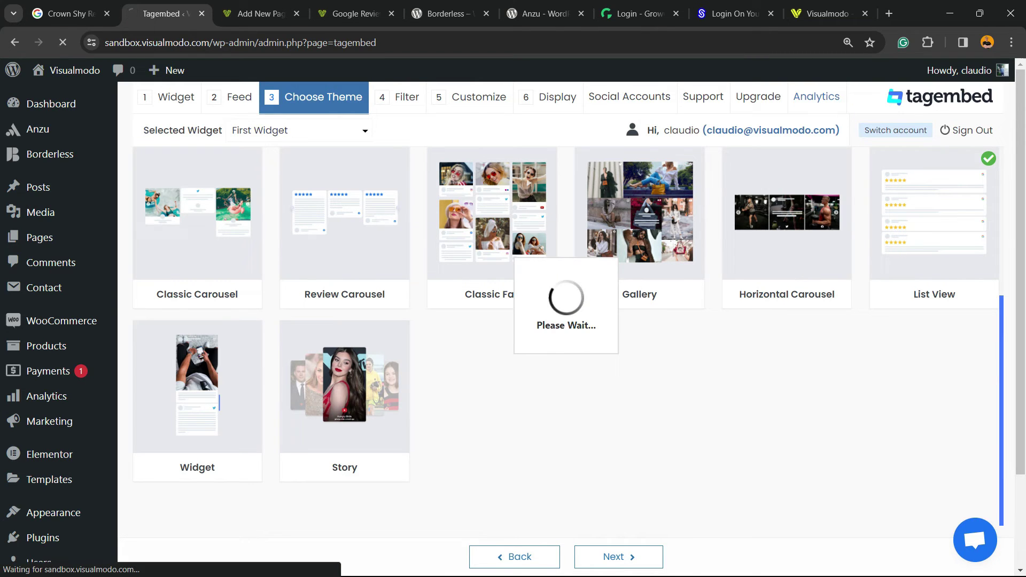
Reload the published Google Reviews page and look through the reviews in the new list layout.
{"action": "left_click", "coordinate": [353, 13]}
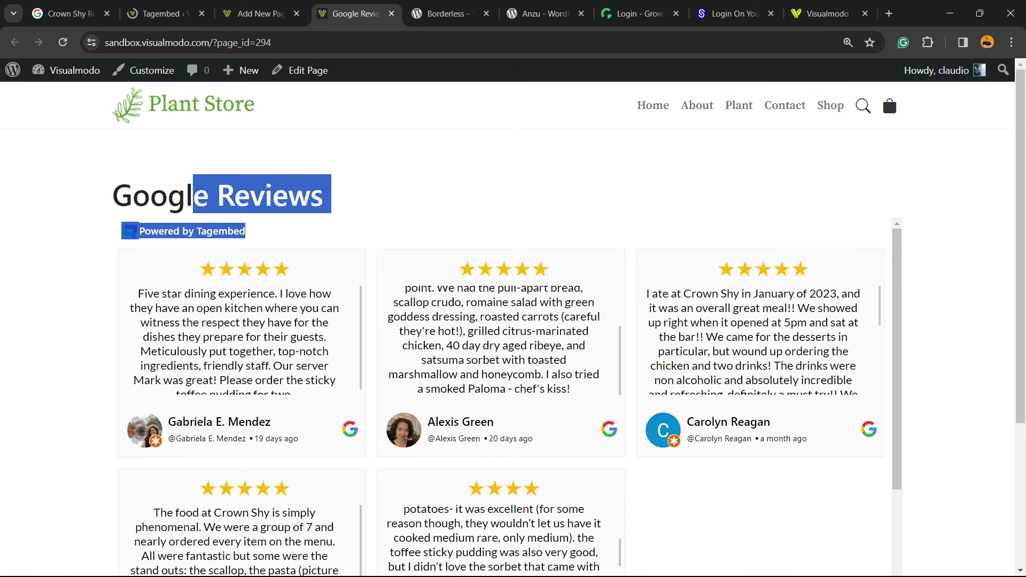
{"action": "key", "text": "F5"}
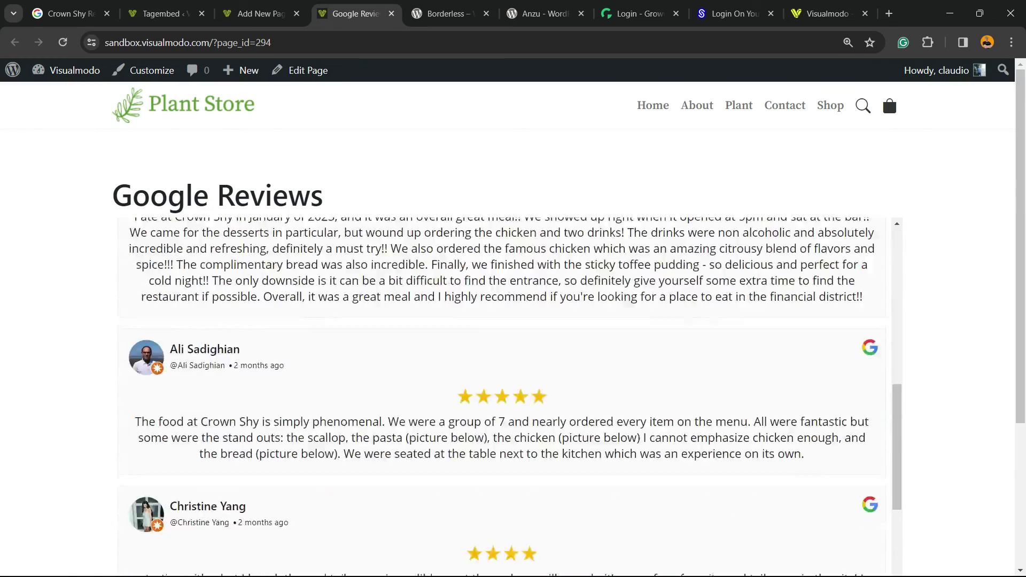
{"action": "scroll", "coordinate": [501, 395], "scroll_direction": "up", "scroll_amount": 10}
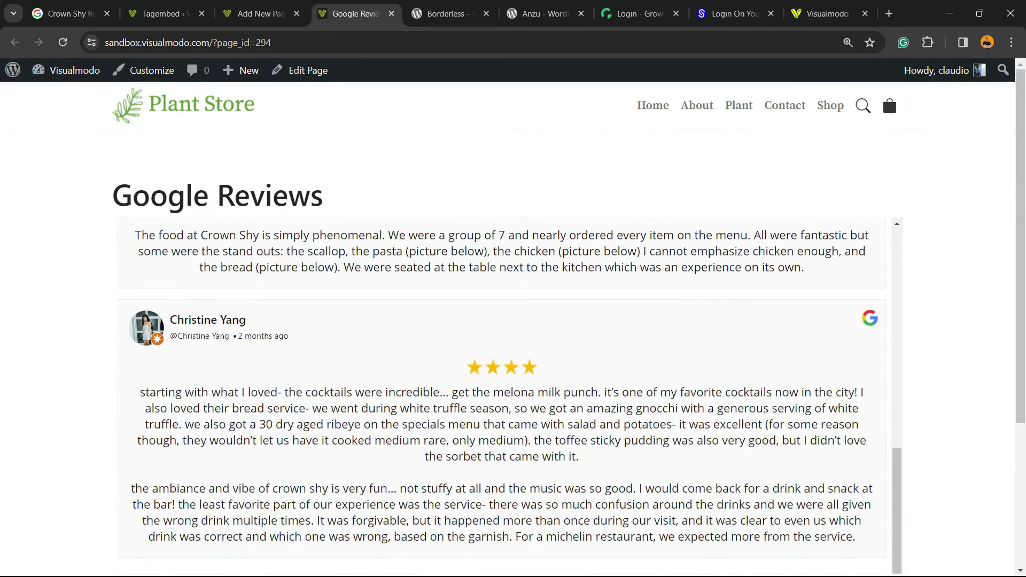
{"action": "scroll", "coordinate": [501, 395], "scroll_direction": "up", "scroll_amount": 10}
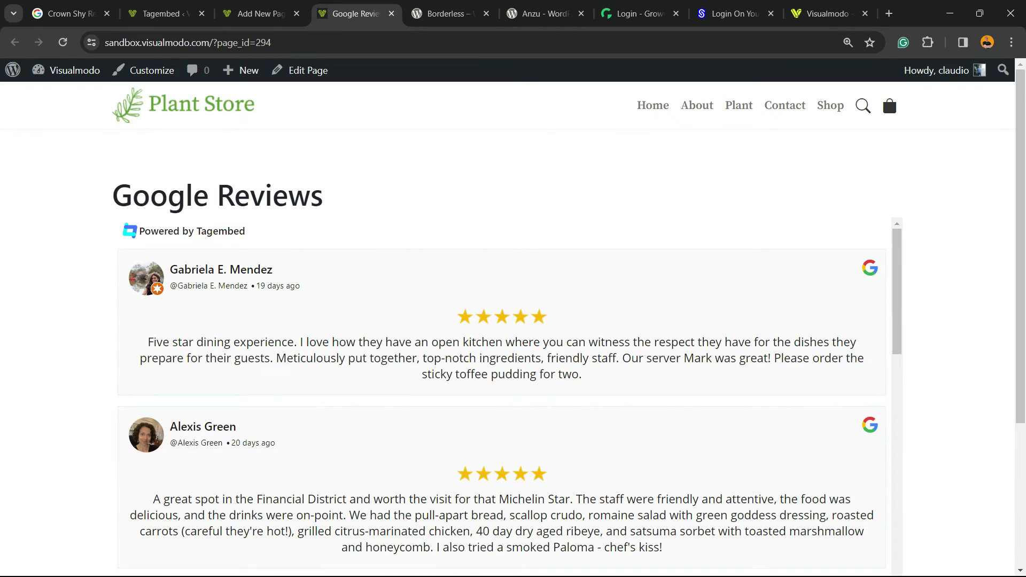
{"action": "scroll", "coordinate": [501, 396], "scroll_direction": "down", "scroll_amount": 15}
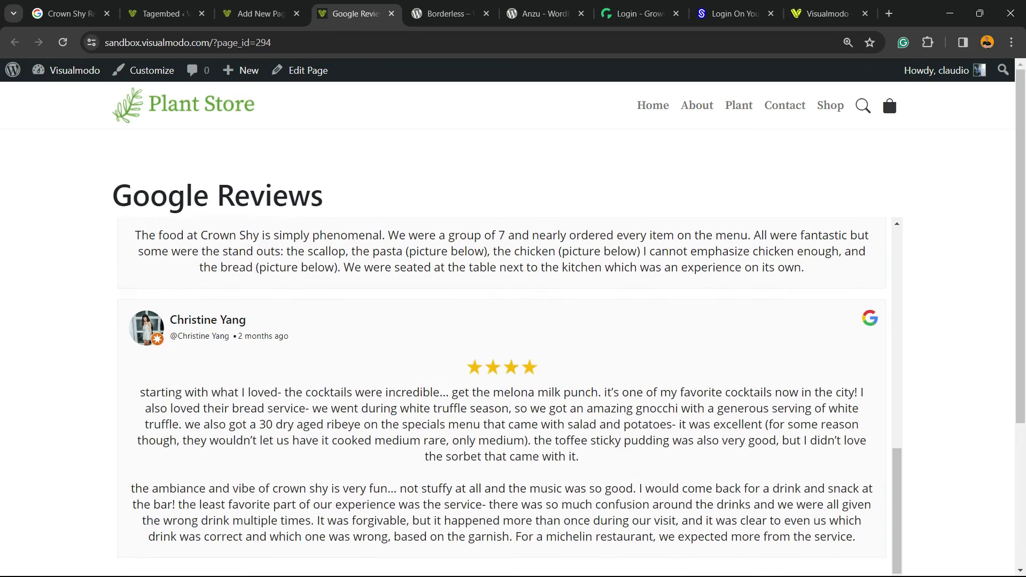
{"action": "scroll", "coordinate": [501, 320], "scroll_direction": "up", "scroll_amount": 15}
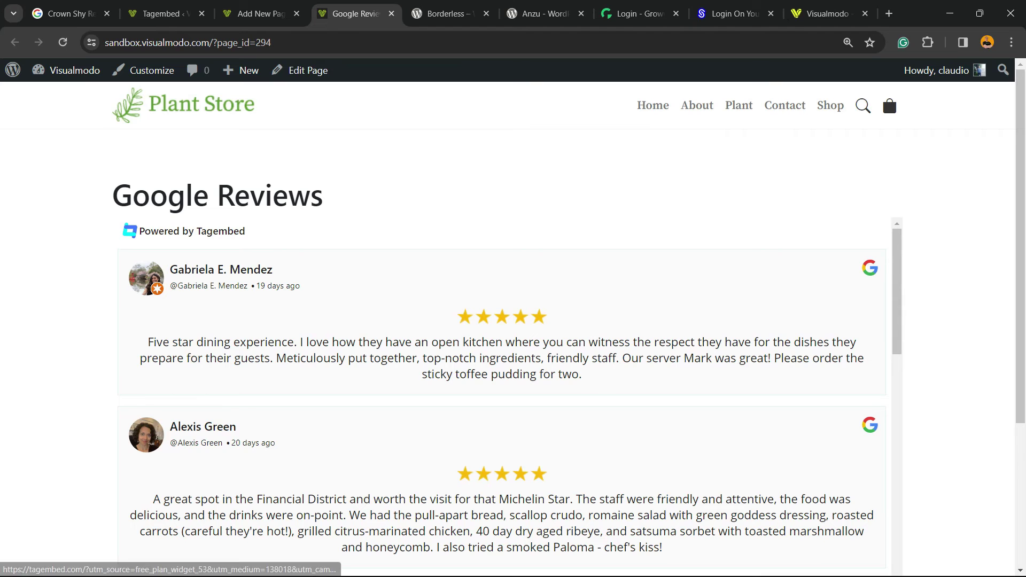
Inspect the "Powered by Tagembed" branding in the page code and select its enclosing div.te_poweredbywrapper element.
{"action": "right_click", "coordinate": [210, 231]}
{"action": "left_click", "coordinate": [235, 377]}
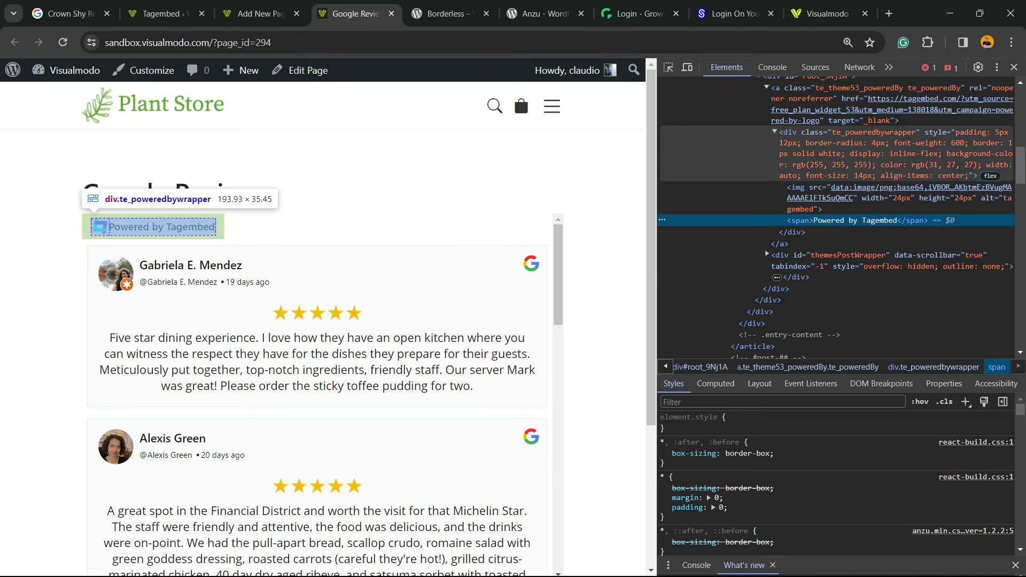
{"action": "left_click", "coordinate": [876, 154]}
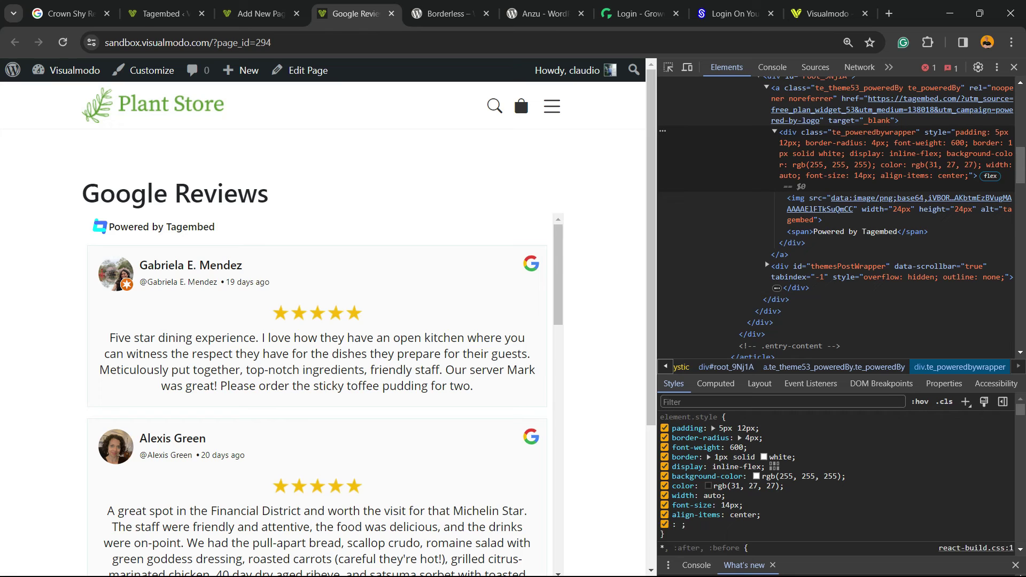
Add a display: none declaration at the start of the te_poweredbywrapper element's inline style.
{"action": "left_click", "coordinate": [700, 437]}
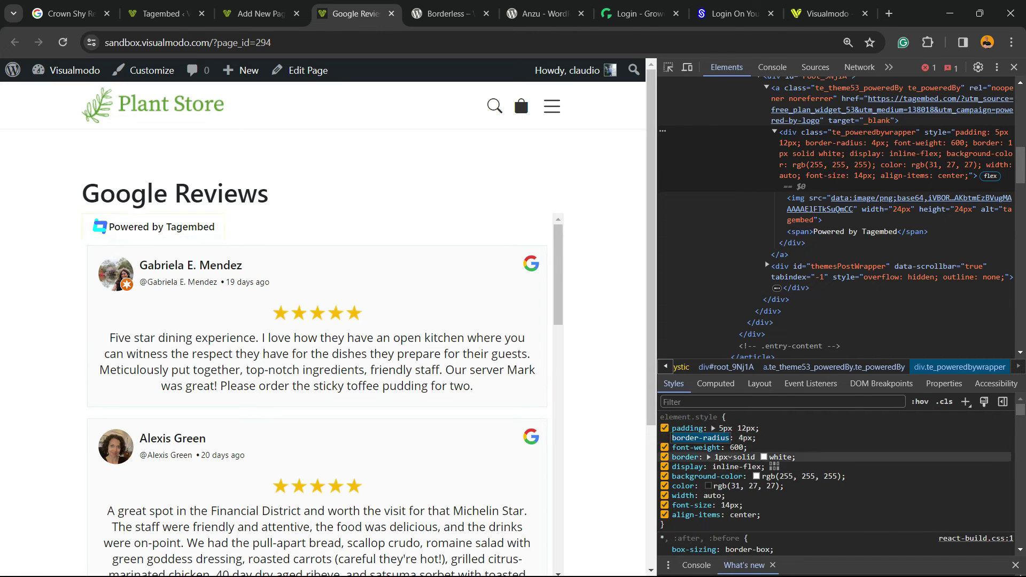
{"action": "left_click", "coordinate": [688, 428]}
{"action": "left_click", "coordinate": [725, 417]}
{"action": "left_click", "coordinate": [725, 417]}
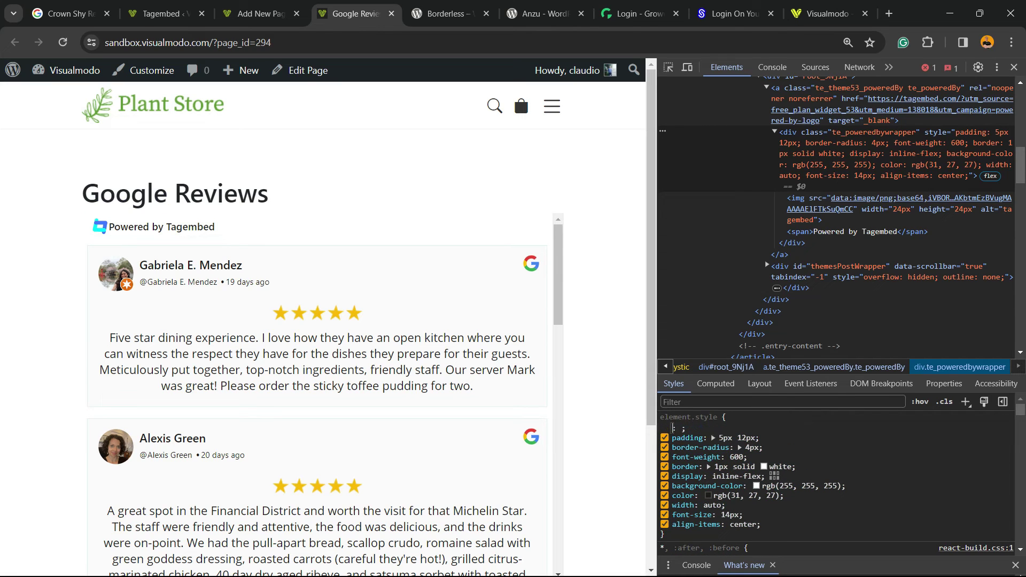
{"action": "type", "text": "d"}
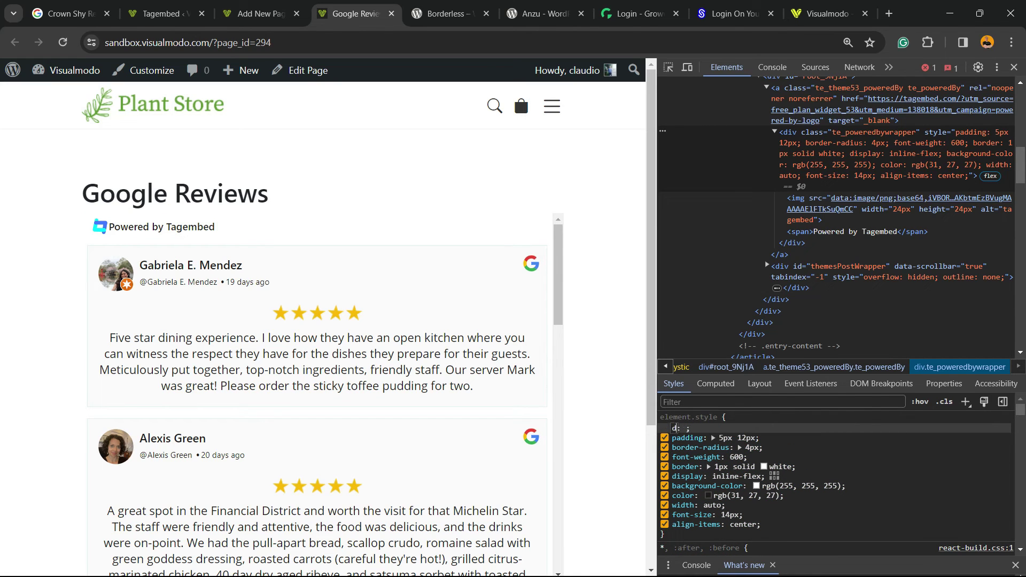
{"action": "type", "text": "isplay"}
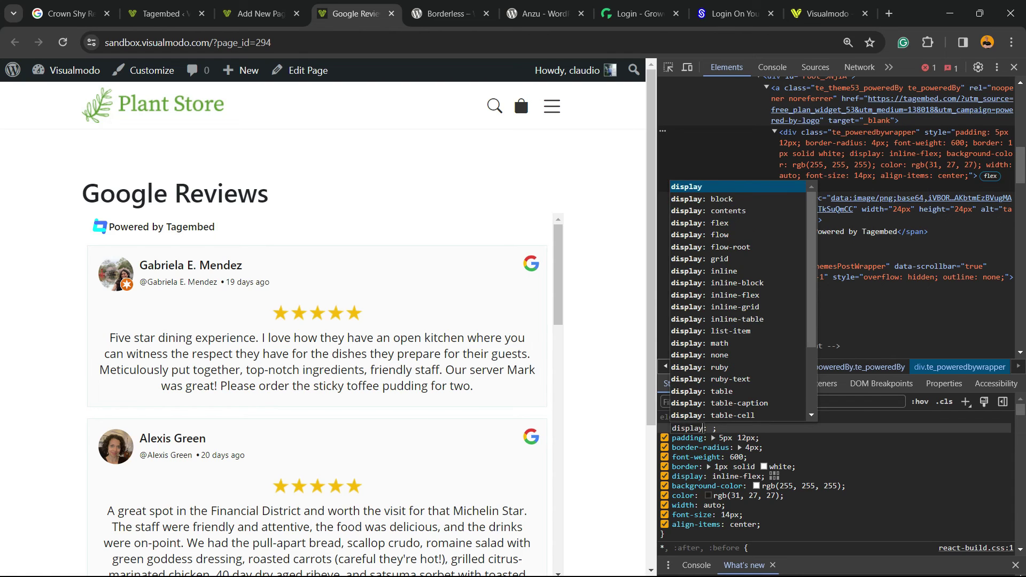
{"action": "key", "text": "Tab"}
{"action": "type", "text": "none"}
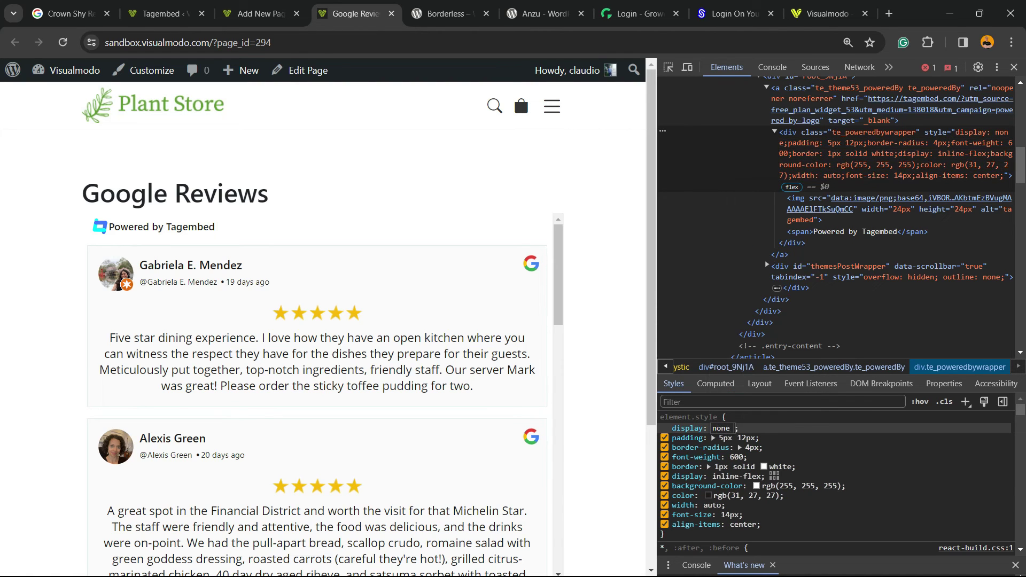
Append !important to the branding element's display: none declaration and close the developer tools.
{"action": "type", "text": " !"}
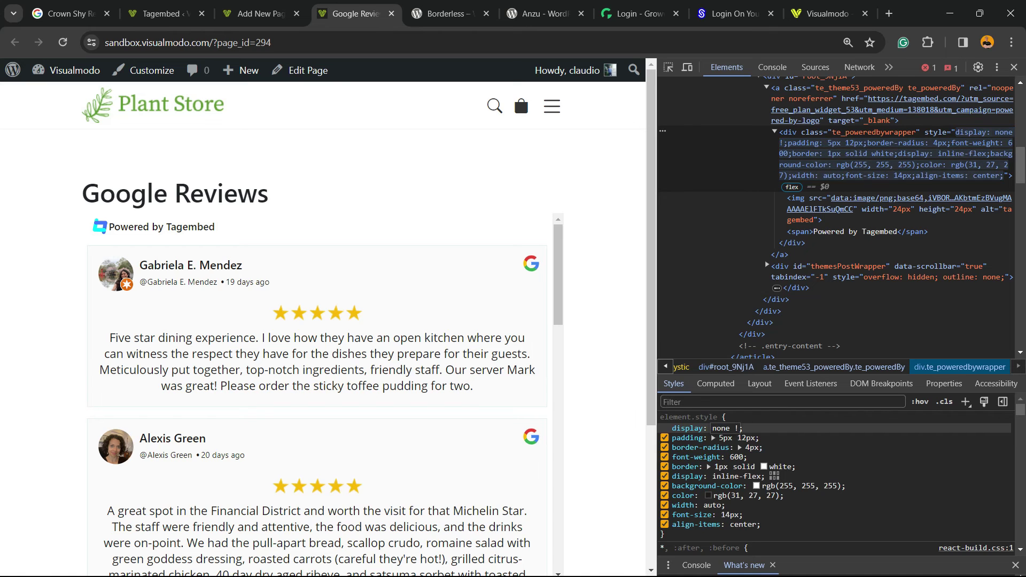
{"action": "type", "text": "um"}
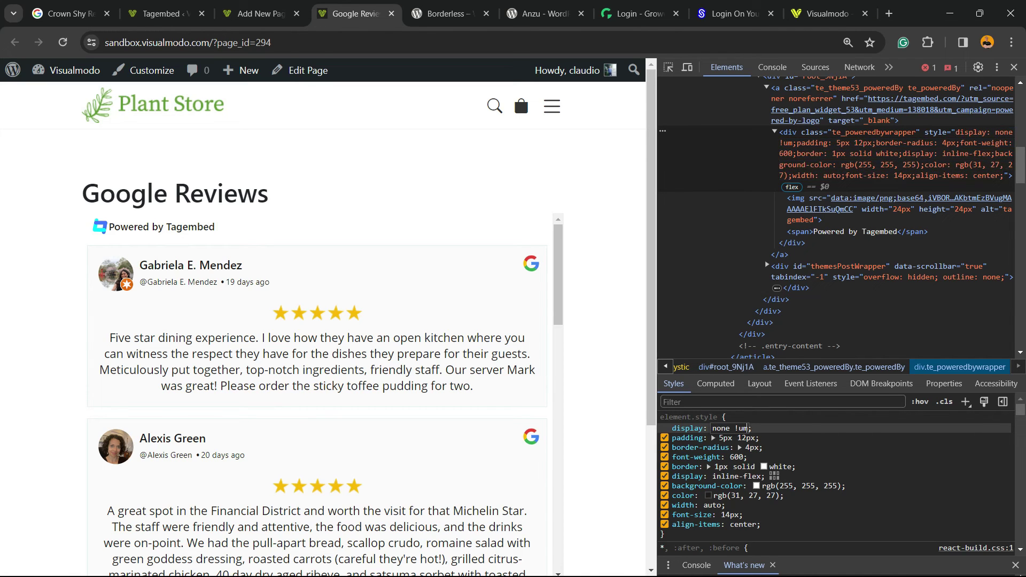
{"action": "key", "text": "BackSpace"}
{"action": "key", "text": "BackSpace"}
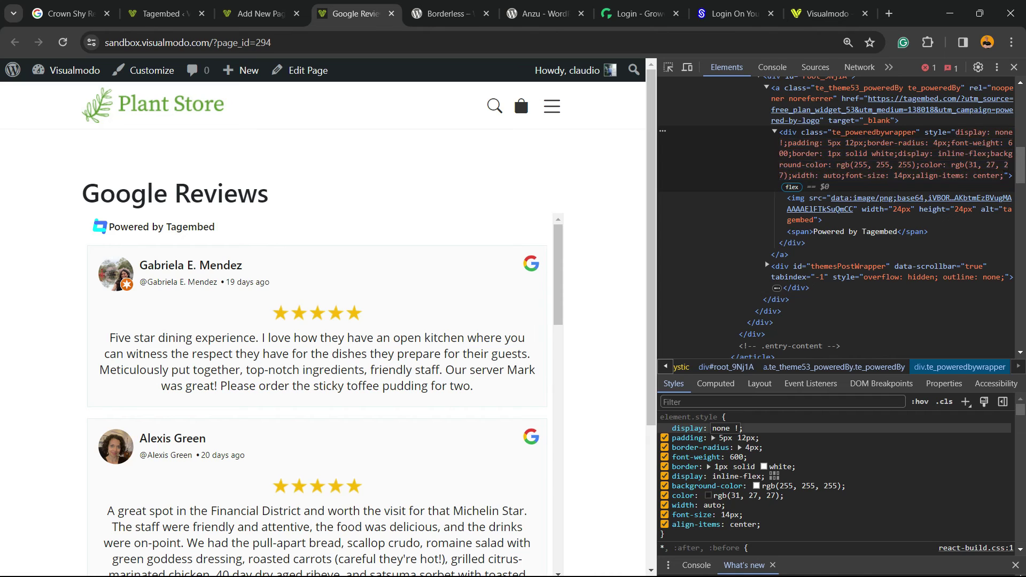
{"action": "type", "text": "ym"}
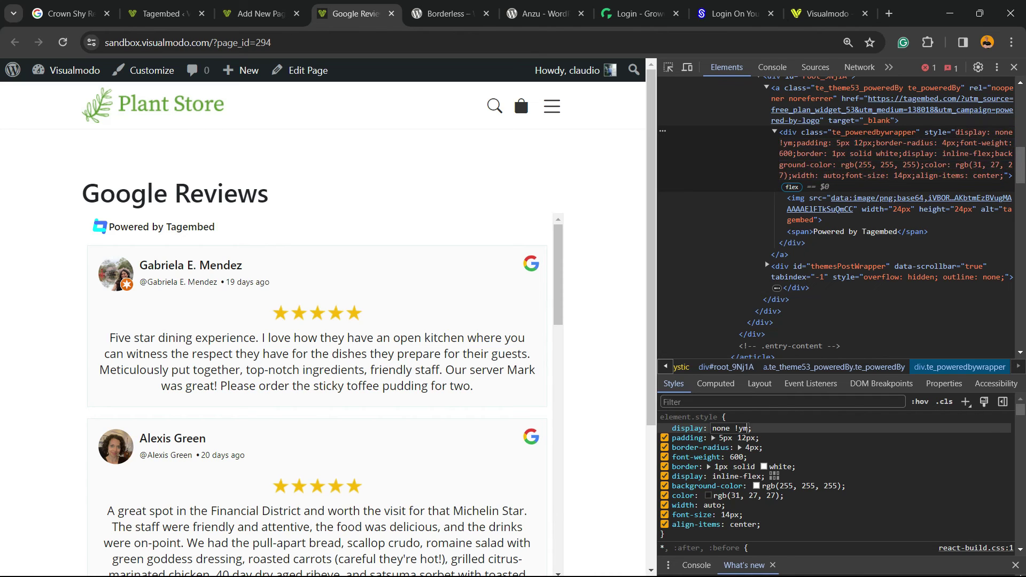
{"action": "key", "text": "BackSpace"}
{"action": "key", "text": "BackSpace"}
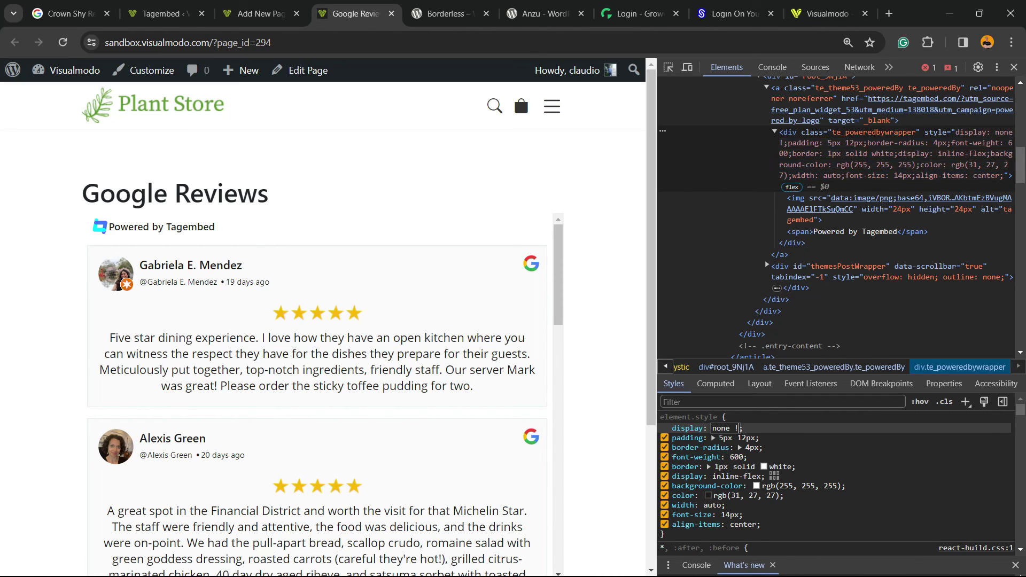
{"action": "type", "text": "im"}
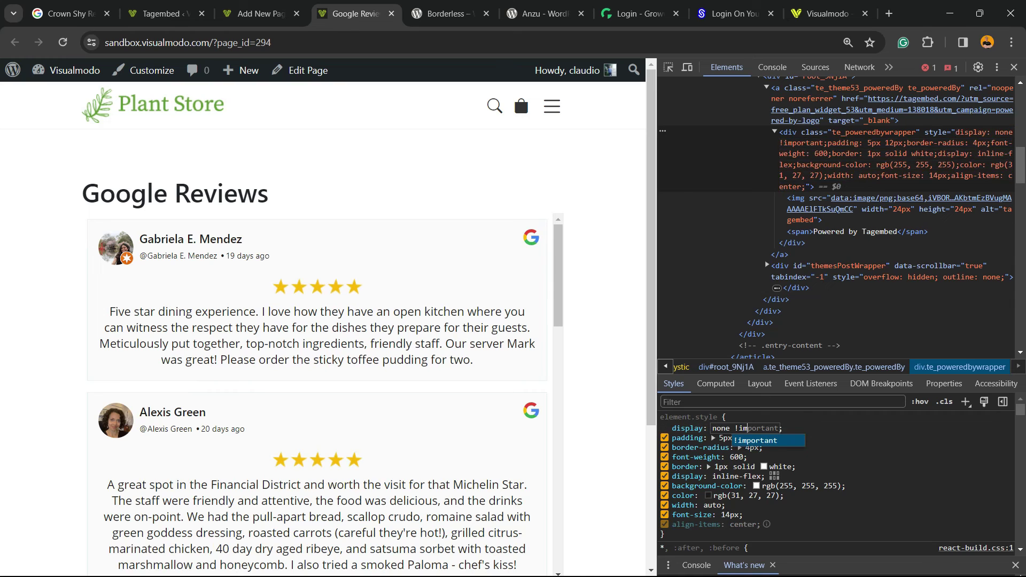
{"action": "key", "text": "Right"}
{"action": "key", "text": "Tab"}
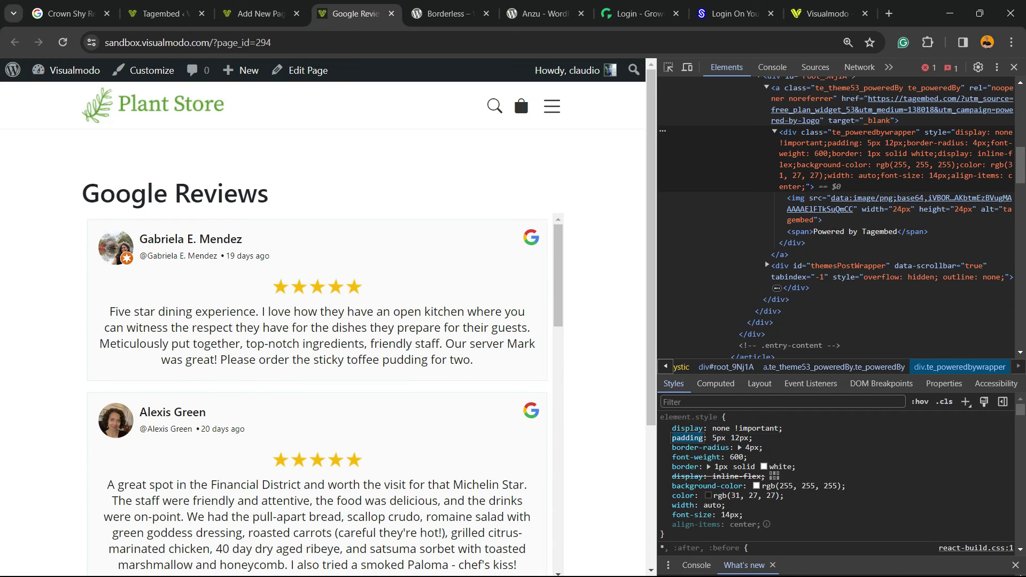
{"action": "key", "text": "F12"}
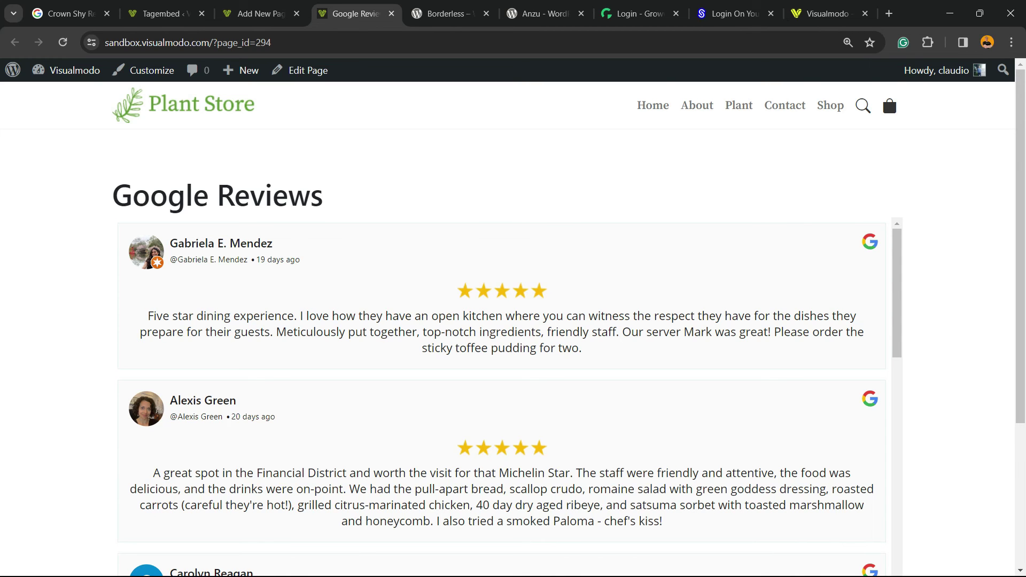
Look through the review list on the Google Reviews page and return to its beginning.
{"action": "scroll", "coordinate": [507, 328], "scroll_direction": "down", "scroll_amount": 4}
{"action": "scroll", "coordinate": [507, 328], "scroll_direction": "up", "scroll_amount": 3}
{"action": "scroll", "coordinate": [501, 400], "scroll_direction": "down", "scroll_amount": 10}
{"action": "scroll", "coordinate": [501, 401], "scroll_direction": "up", "scroll_amount": 4}
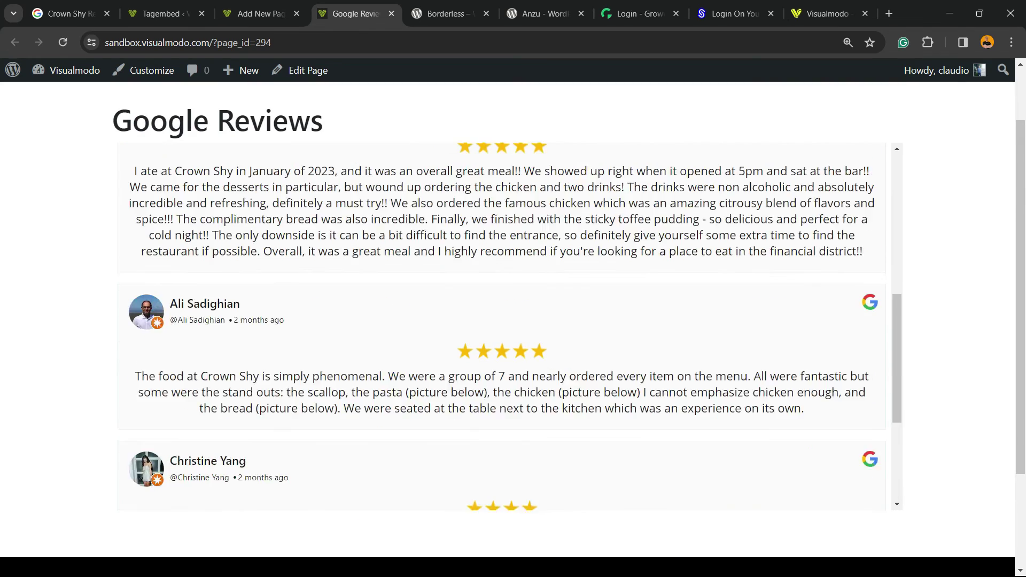
{"action": "scroll", "coordinate": [502, 321], "scroll_direction": "up", "scroll_amount": 10}
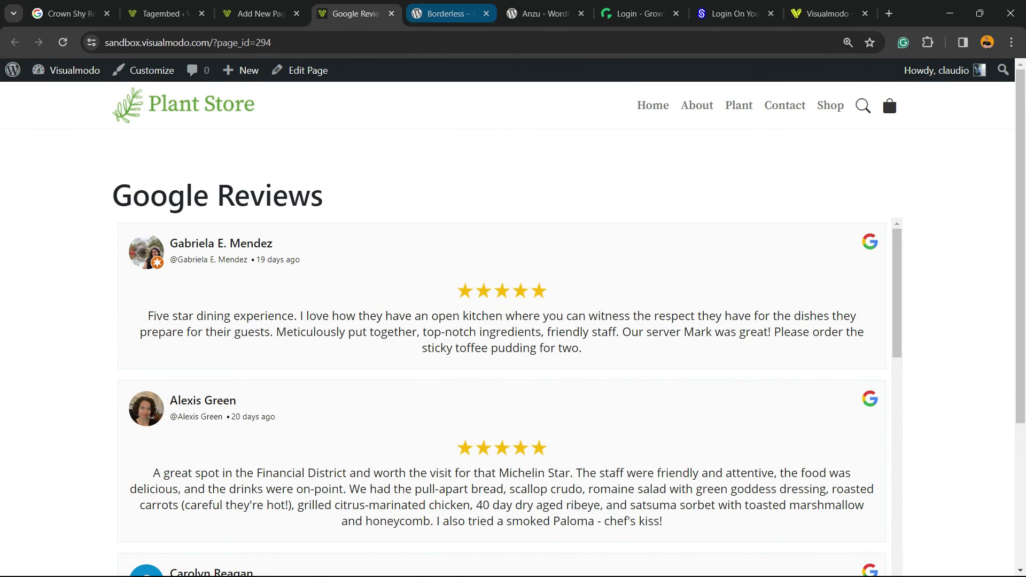
View the Borderless plugin page on WordPress.org and highlight the plugin's title.
{"action": "left_click", "coordinate": [449, 13]}
{"action": "double_click", "coordinate": [298, 450]}
{"action": "triple_click", "coordinate": [298, 450]}
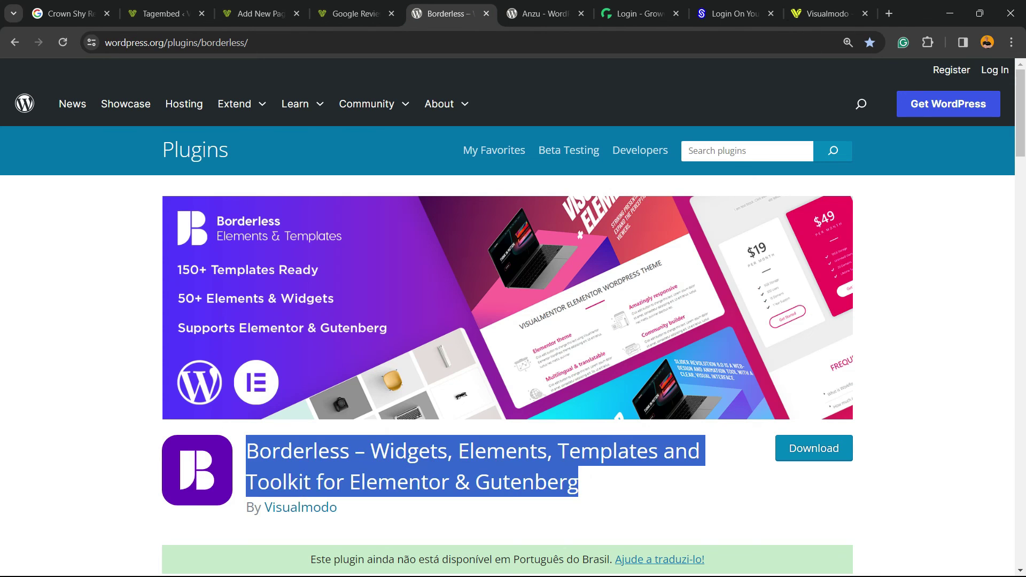
{"action": "double_click", "coordinate": [298, 450]}
{"action": "triple_click", "coordinate": [298, 450]}
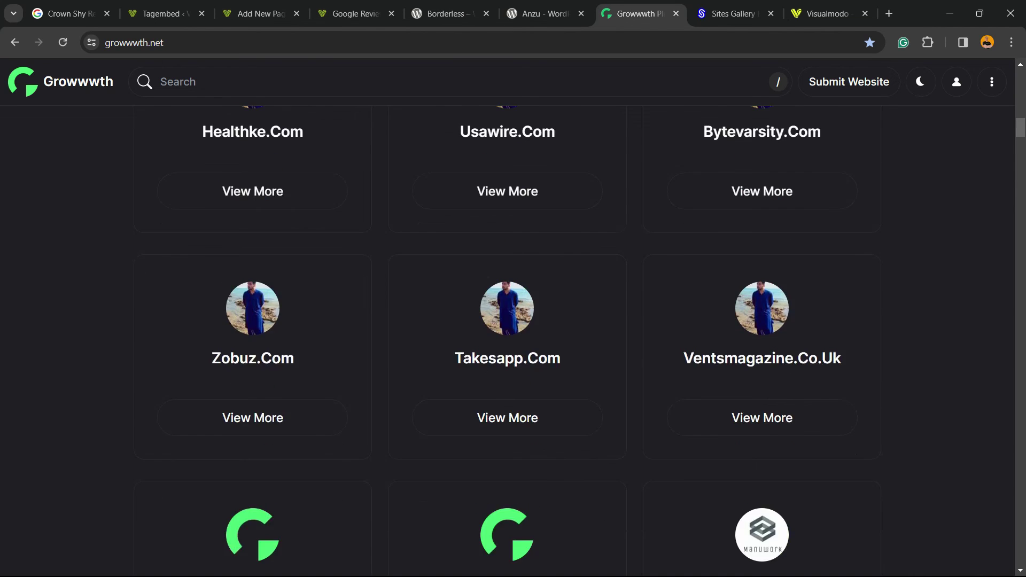
View the Growwwth home page, then browse the website showcase on Sites Gallery.
{"action": "scroll", "coordinate": [513, 321], "scroll_direction": "up", "scroll_amount": 15}
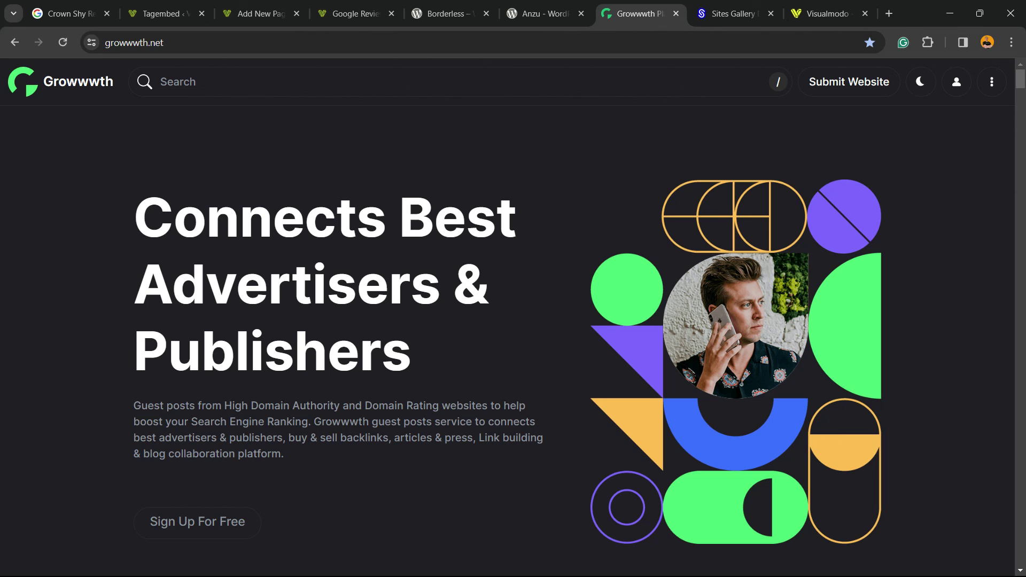
{"action": "key", "text": "ctrl+8"}
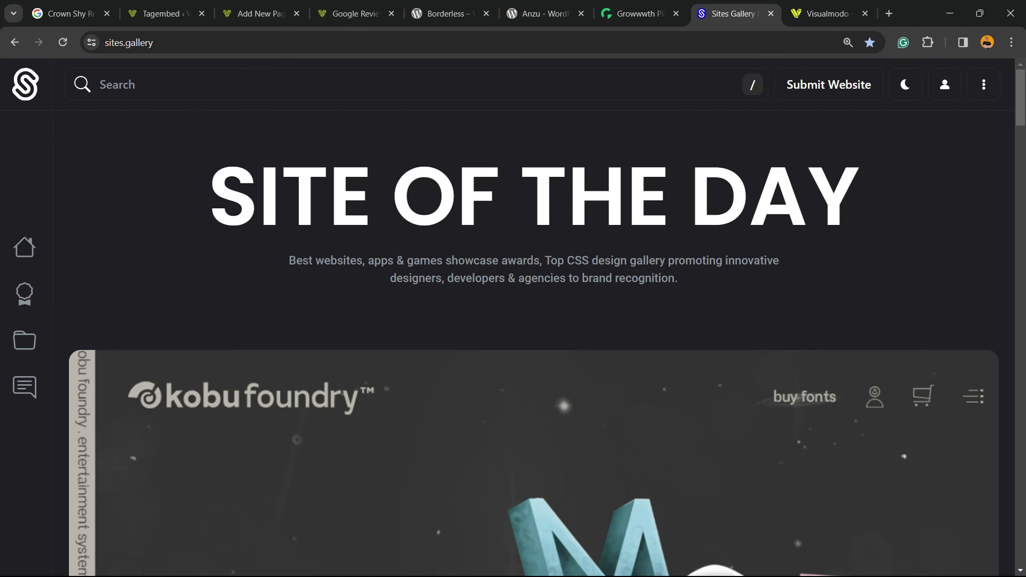
{"action": "scroll", "coordinate": [534, 342], "scroll_direction": "down", "scroll_amount": 10}
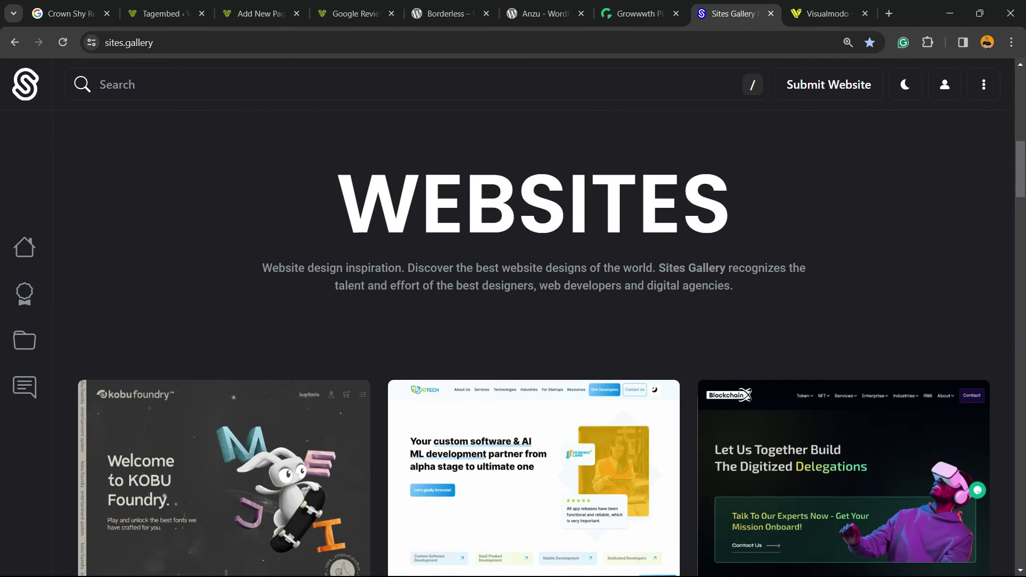
{"action": "scroll", "coordinate": [535, 342], "scroll_direction": "down", "scroll_amount": 20}
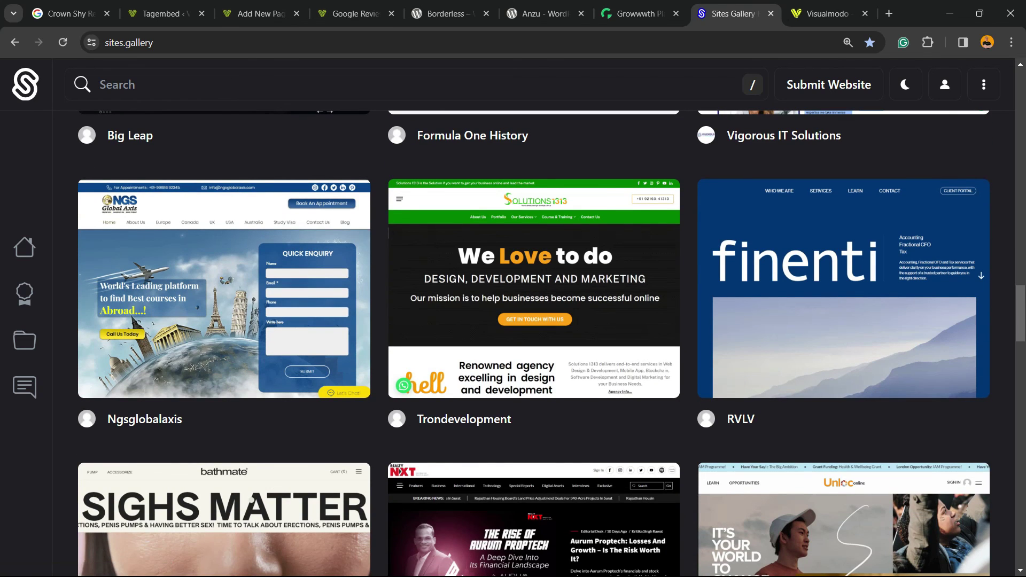
{"action": "scroll", "coordinate": [534, 342], "scroll_direction": "down", "scroll_amount": 20}
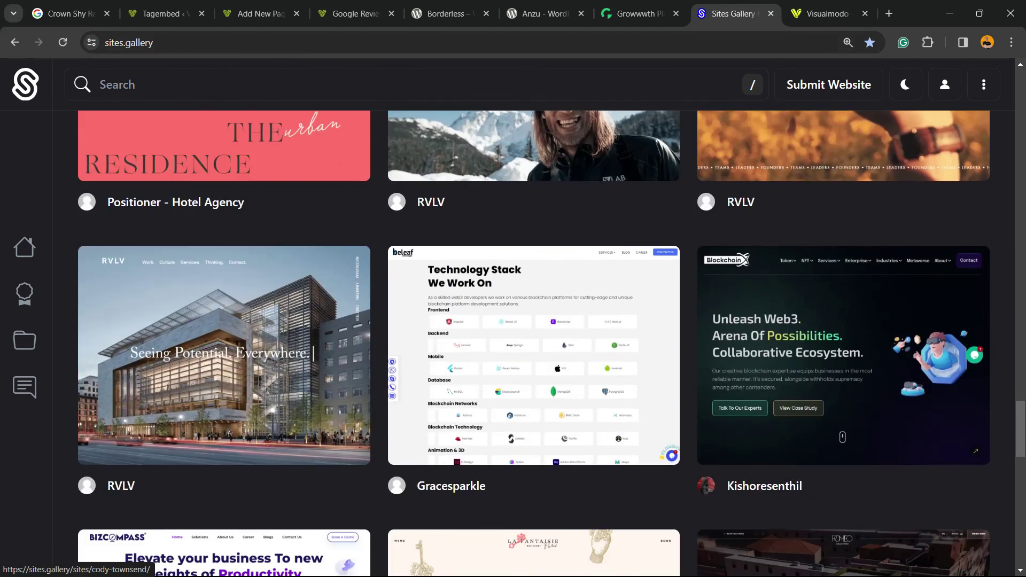
Open the Templates Library on the Visualmodo website and browse the starter templates.
{"action": "left_click", "coordinate": [827, 13]}
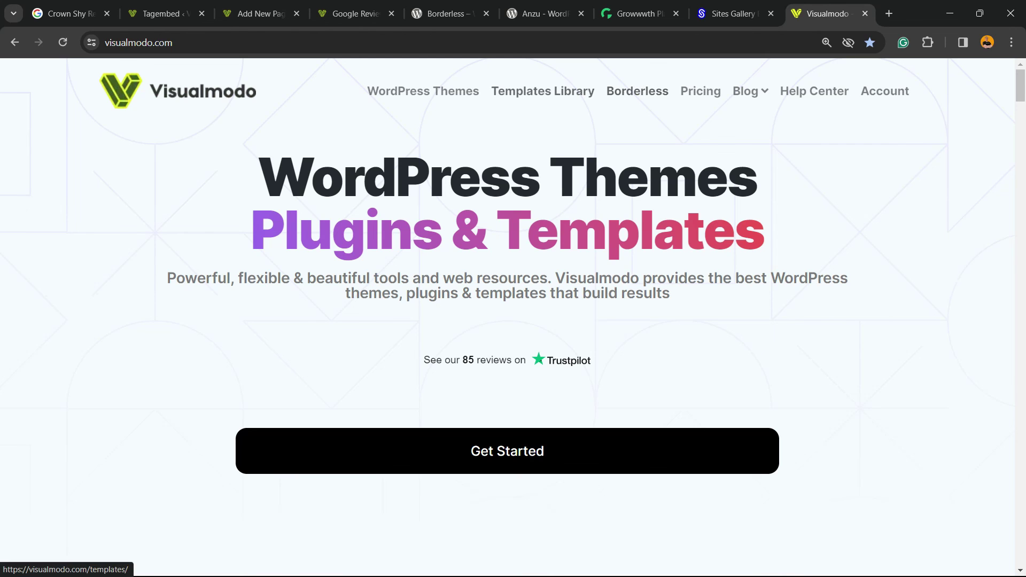
{"action": "left_click", "coordinate": [542, 91]}
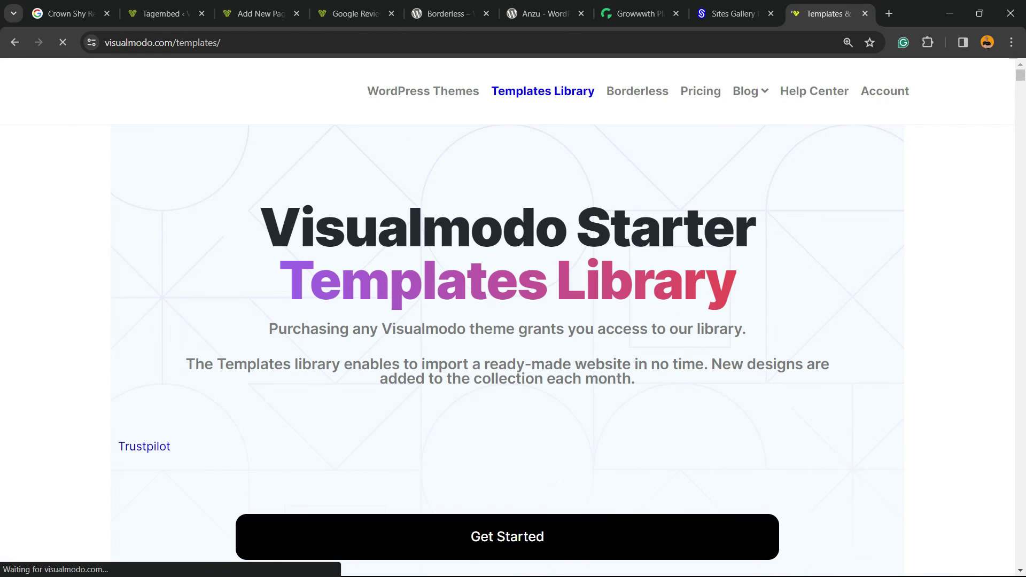
{"action": "scroll", "coordinate": [507, 270], "scroll_direction": "down", "scroll_amount": 5}
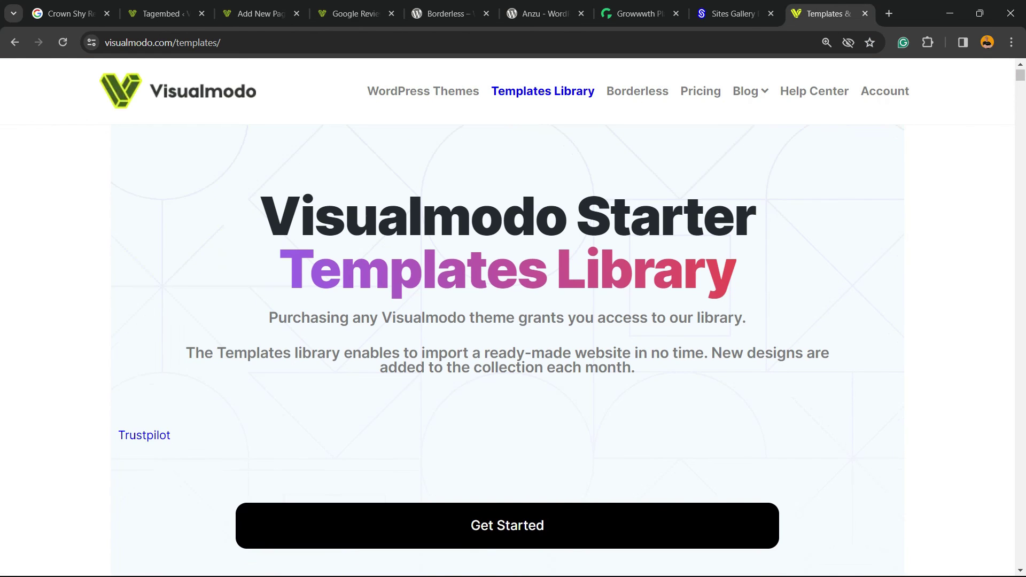
{"action": "scroll", "coordinate": [519, 242], "scroll_direction": "up", "scroll_amount": 2}
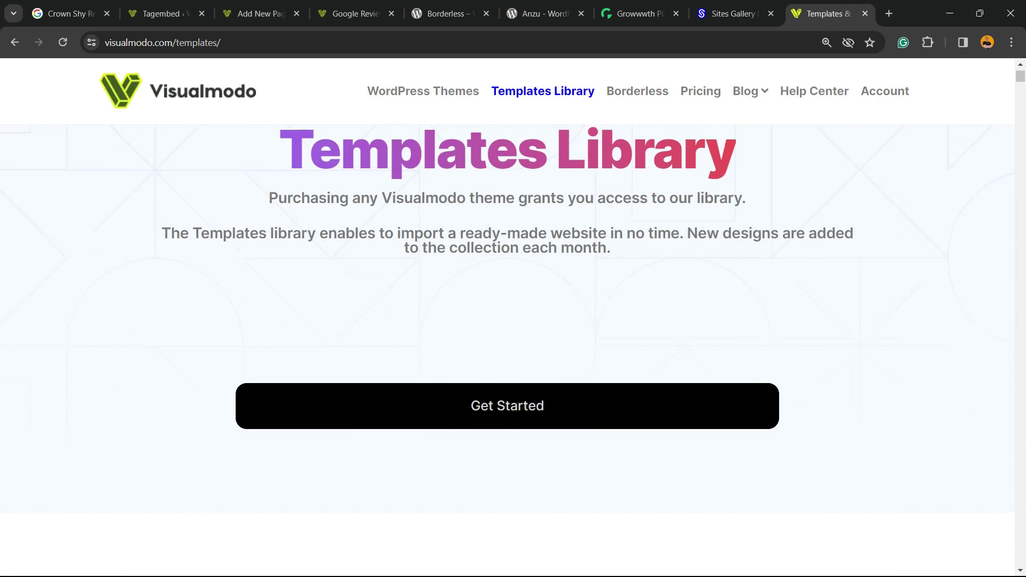
{"action": "scroll", "coordinate": [518, 242], "scroll_direction": "up", "scroll_amount": 2}
{"action": "scroll", "coordinate": [519, 242], "scroll_direction": "down", "scroll_amount": 2}
{"action": "scroll", "coordinate": [508, 269], "scroll_direction": "down", "scroll_amount": 15}
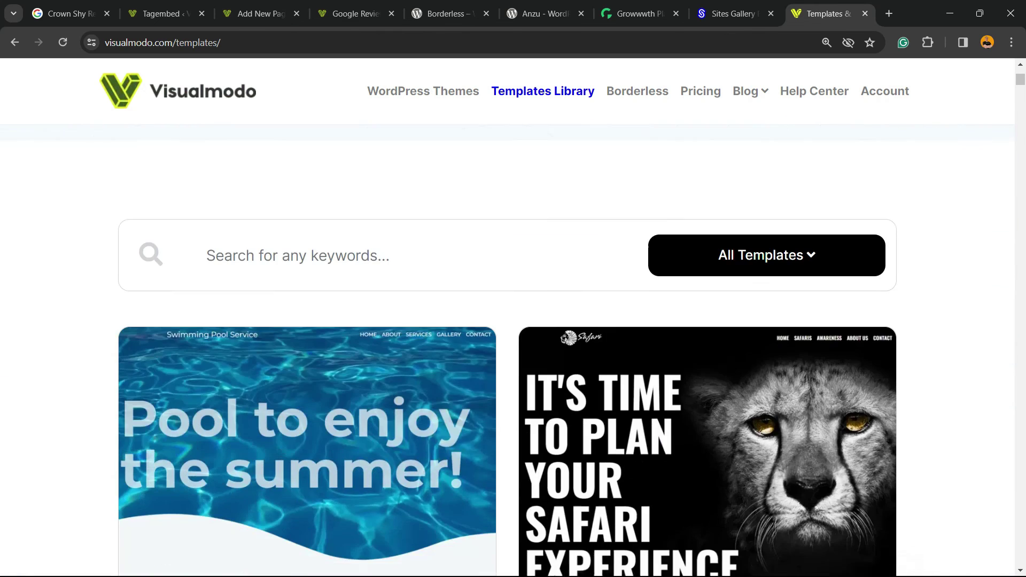
{"action": "scroll", "coordinate": [507, 270], "scroll_direction": "down", "scroll_amount": 20}
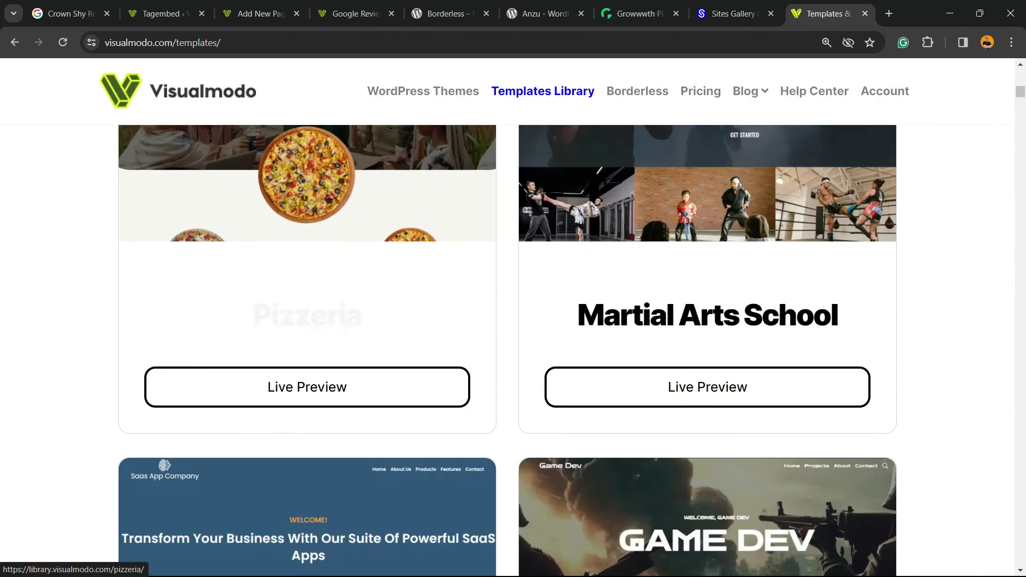
{"action": "scroll", "coordinate": [507, 270], "scroll_direction": "down", "scroll_amount": 20}
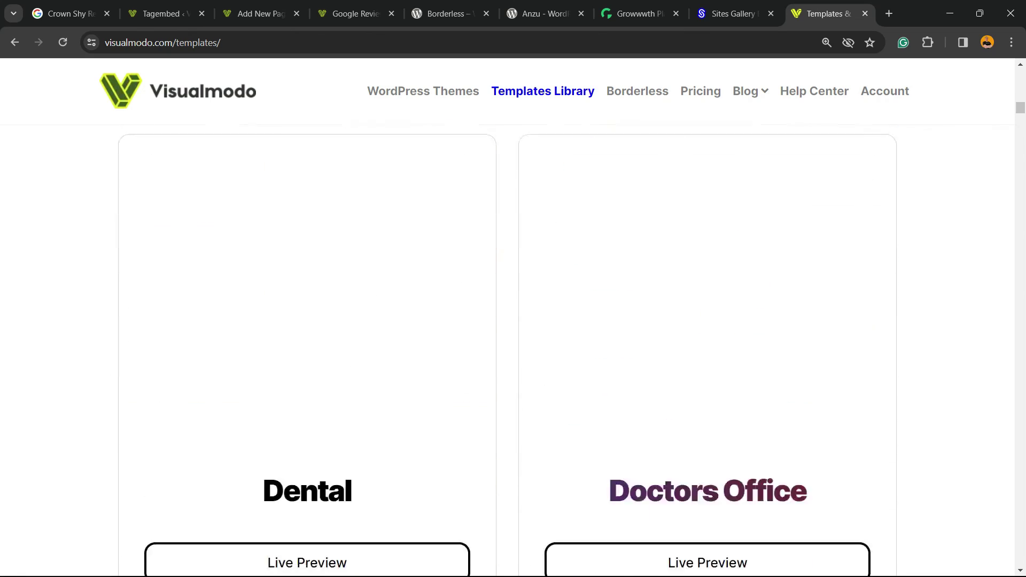
{"action": "scroll", "coordinate": [508, 269], "scroll_direction": "down", "scroll_amount": 20}
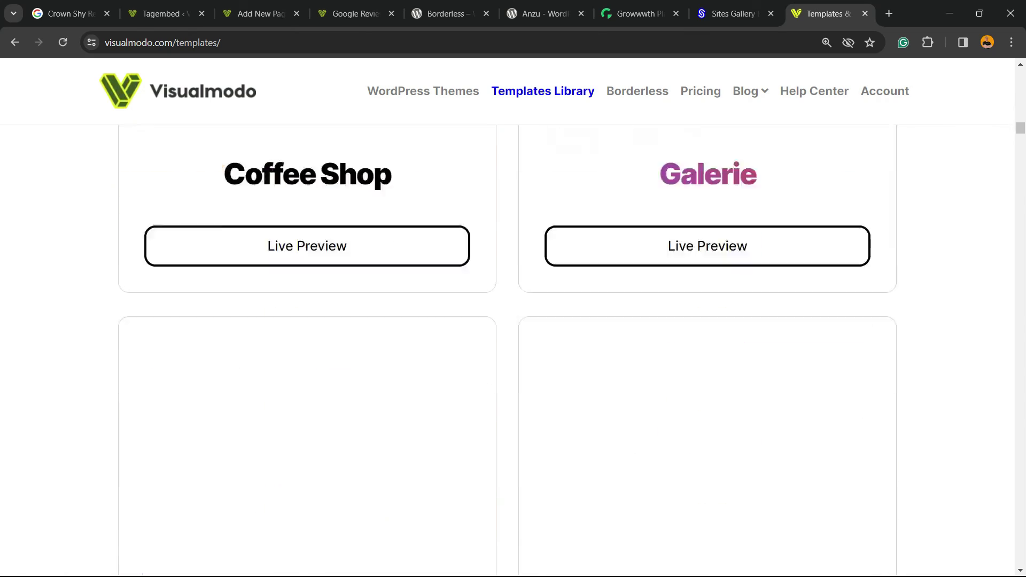
{"action": "scroll", "coordinate": [508, 269], "scroll_direction": "down", "scroll_amount": 20}
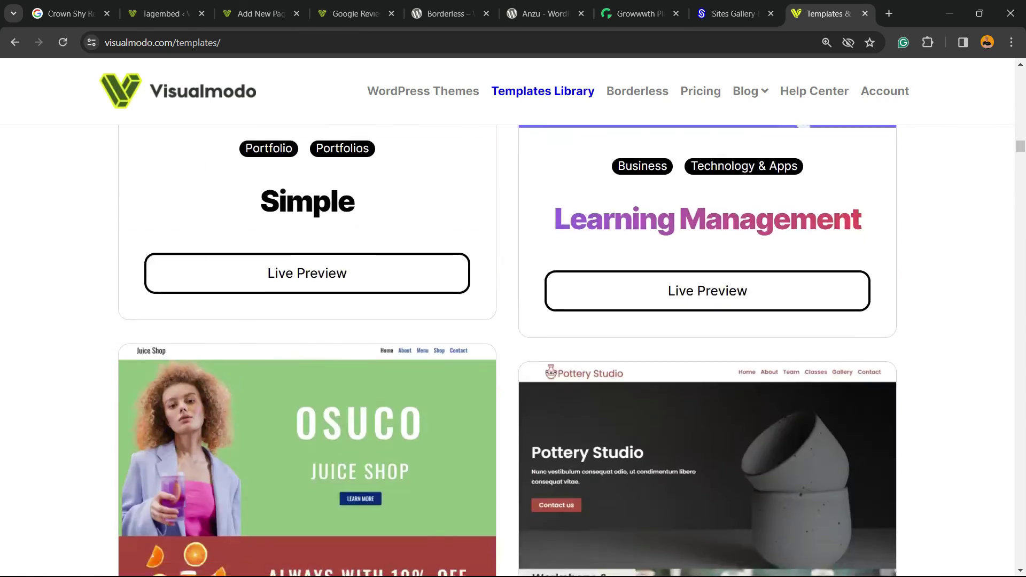
{"action": "scroll", "coordinate": [507, 270], "scroll_direction": "down", "scroll_amount": 15}
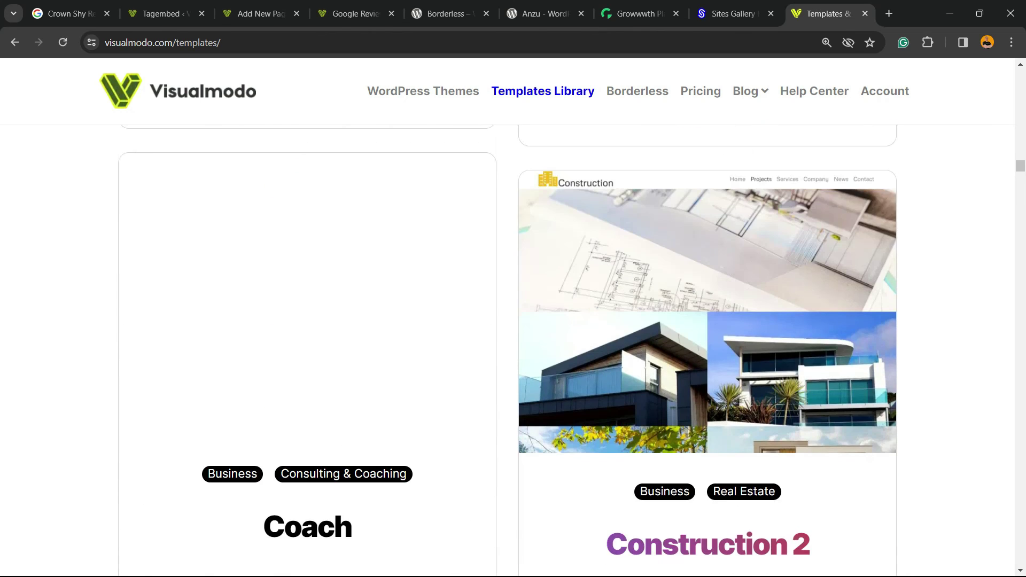
{"action": "scroll", "coordinate": [507, 269], "scroll_direction": "down", "scroll_amount": 20}
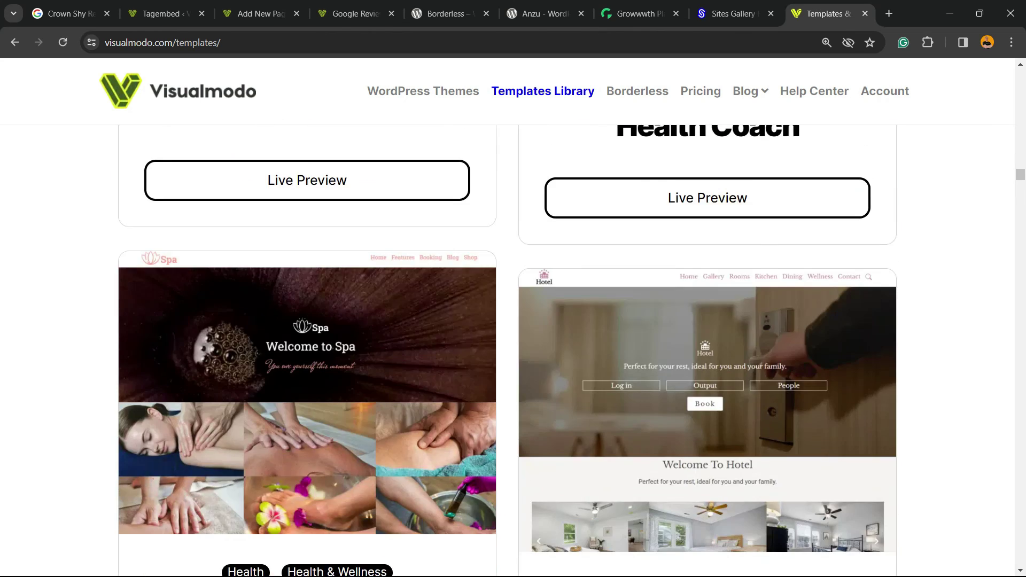